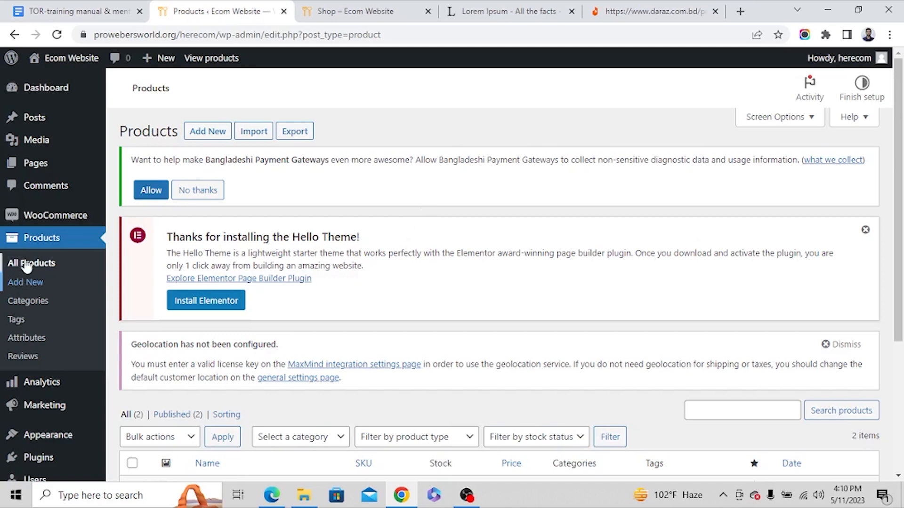
Step: Start a new WooCommerce product and name it Ipad
middle_click(27, 288)
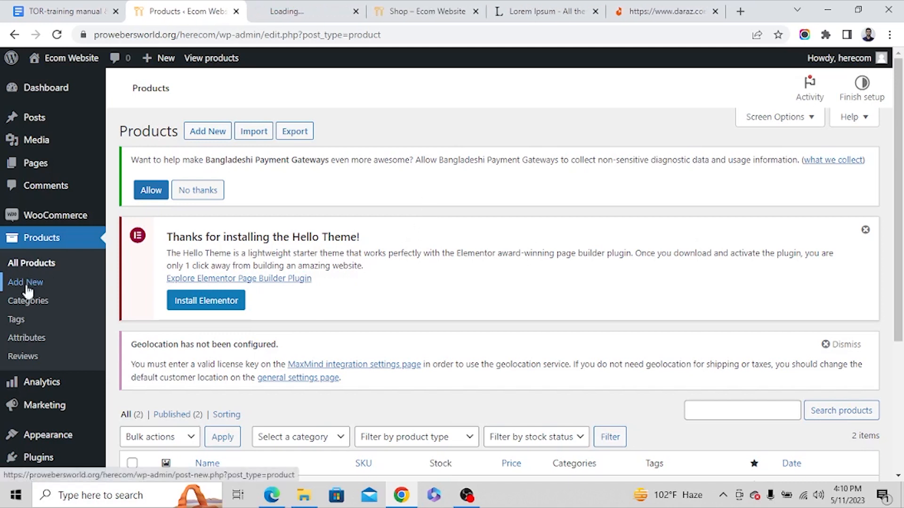
left_click(305, 14)
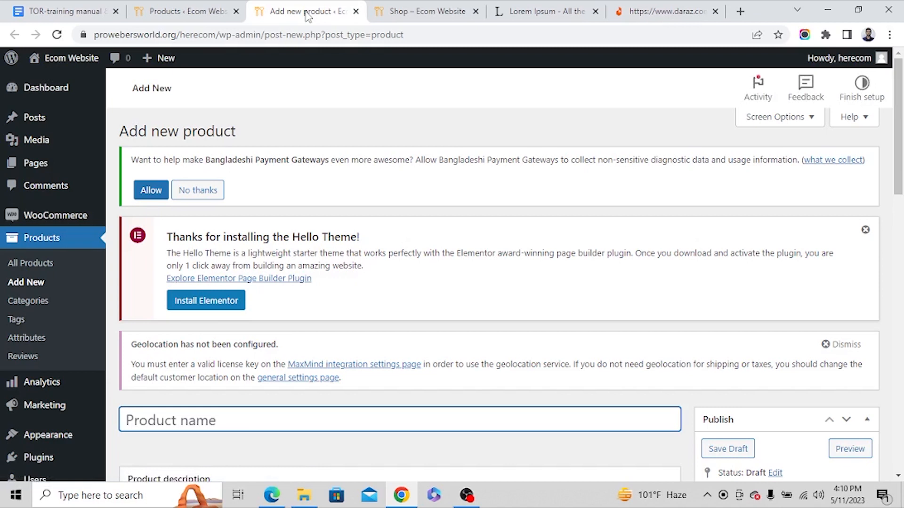
scroll(341, 146, "down", 3)
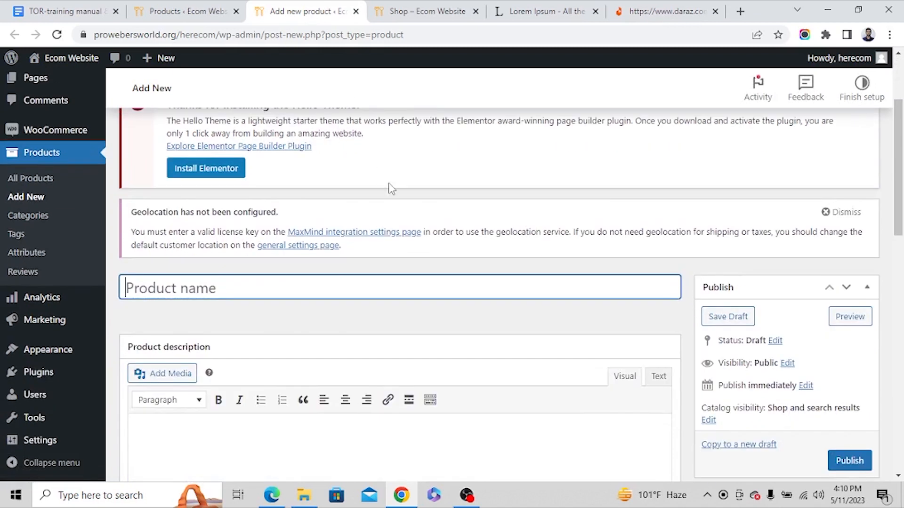
scroll(388, 188, "down", 1)
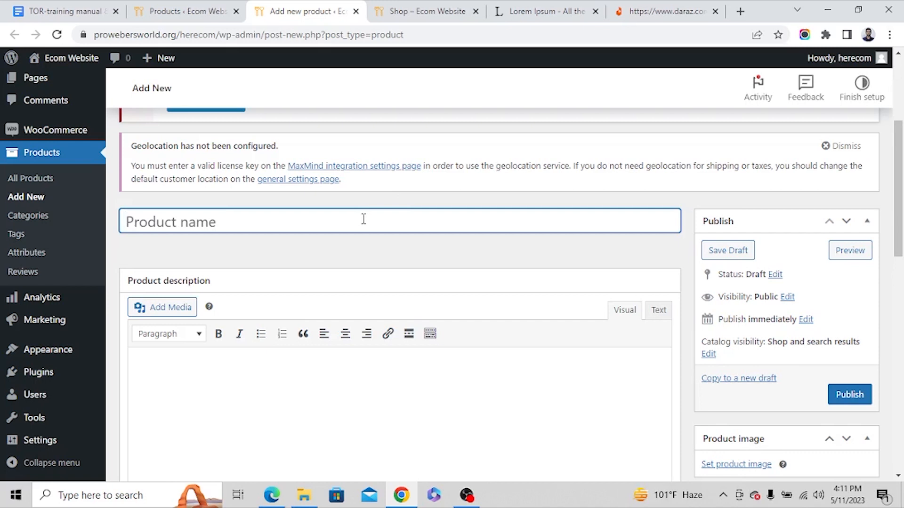
type("Ipad")
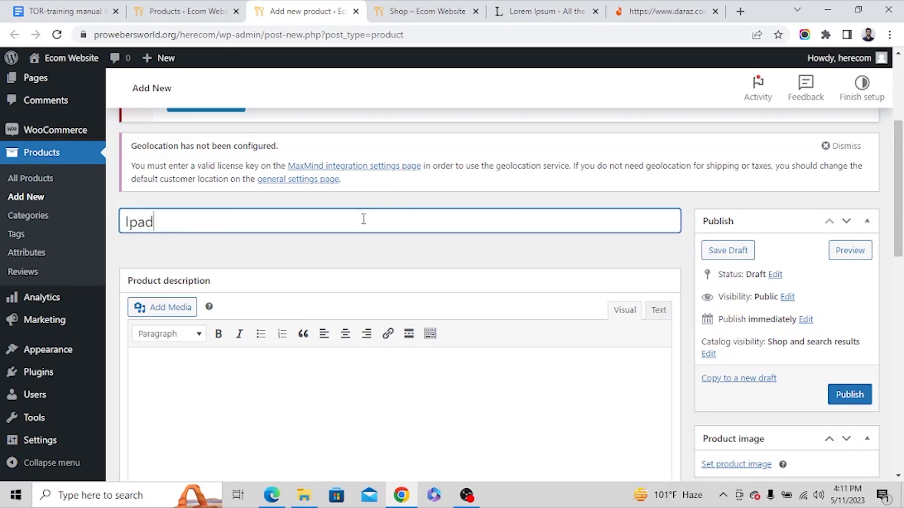
Step: Fill the product description with the "What is Lorem Ipsum?" paragraph from the Lorem Ipsum website
scroll(288, 353, "down", 3)
left_click(280, 282)
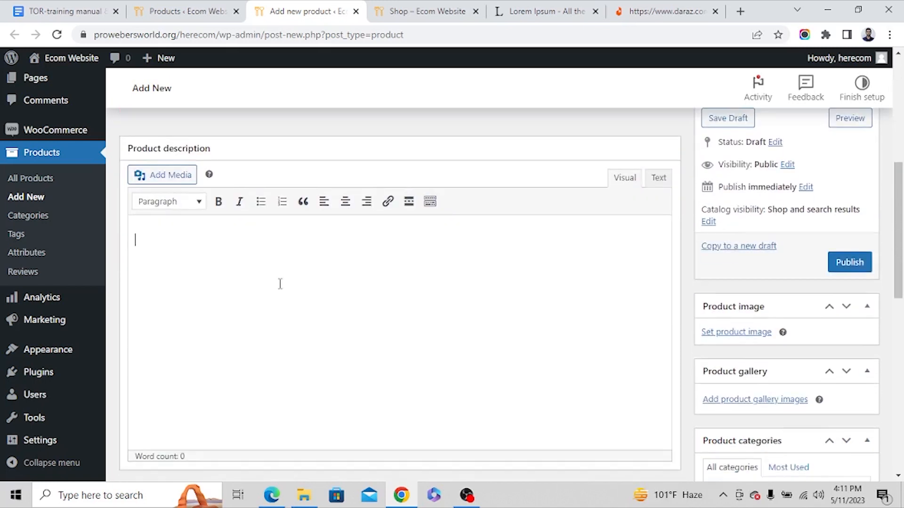
left_click(546, 12)
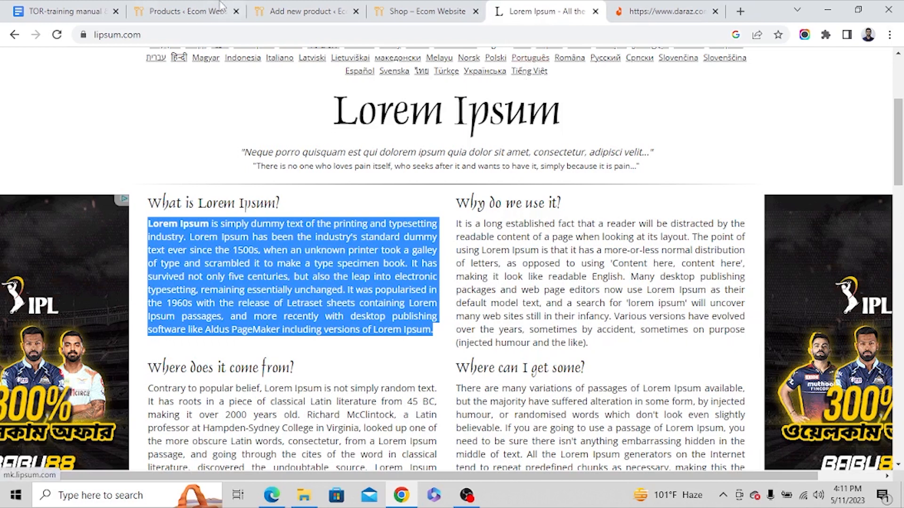
left_click(188, 13)
left_click(308, 11)
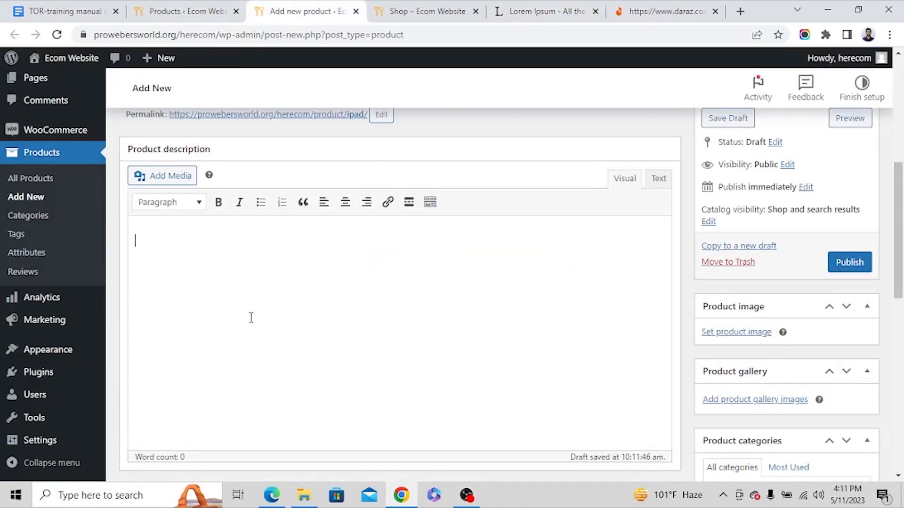
type("Lorem Ipsum is simply dummy text of the printing and typesetting industry. Lorem Ipsum has been the industry's standard dummy text ever since the 1500s, when an unknown printer took a galley of type and scrambled it to make a type specimen book. It has survived not only five centuries, but also the leap into electronic typesetting, remaining essentially unchanged. It was popularised in the 1960s with the release of Letraset sheets containing Lorem Ipsum passages, and more recently with desktop publishing software like Aldus PageMaker including versions of Lorem Ipsum.")
Step: Paste the Lorem Ipsum paragraph into the product short description and cut it down to its first sentence
scroll(292, 348, "down", 2)
scroll(306, 365, "down", 10)
type("Lorem Ipsum is simply dummy text of the printing and typesetting industry. Lorem Ipsum has been the industry's standard dummy text ever since the 1500s, when an unknown printer took a galley of type and scrambled it to make a type specimen book. It has survived not only five centuries, but also the leap into electronic typesetting, remaining essentially unchanged. It was popularised in the 1960s with the release of Letraset sheets containing Lorem Ipsum passages, and more recently with desktop publishing software like Aldus PageMaker including versions of Lorem Ipsum.")
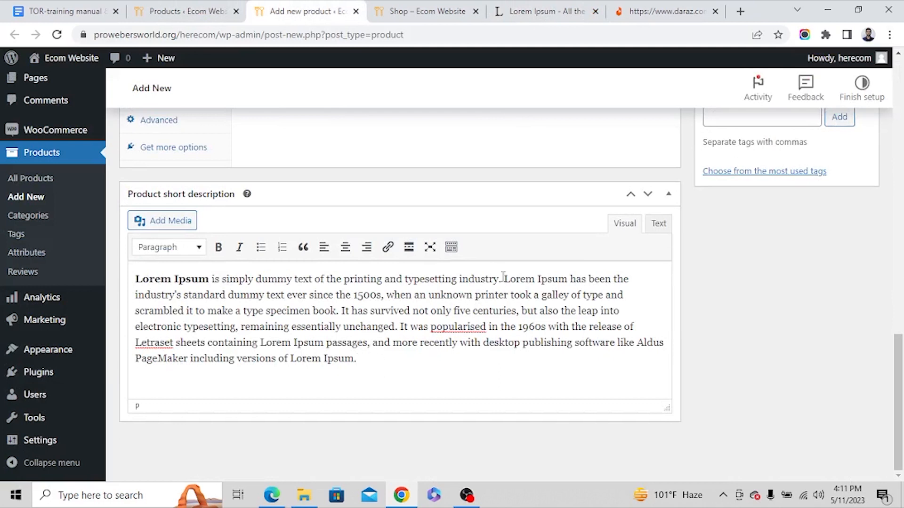
left_click_drag(503, 278, 513, 354)
key("BackSpace")
Step: Set the product type in the product data to Grouped product
scroll(514, 354, "up", 10)
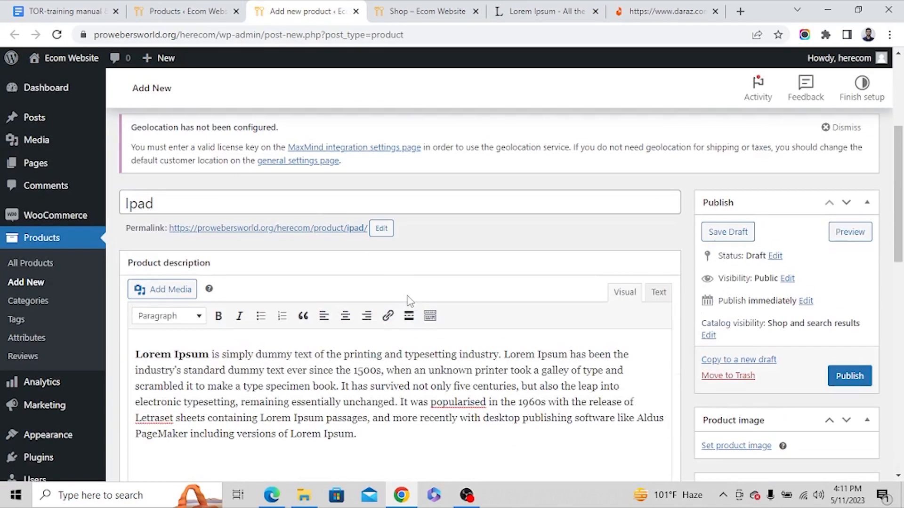
scroll(408, 297, "down", 5)
scroll(391, 287, "down", 1)
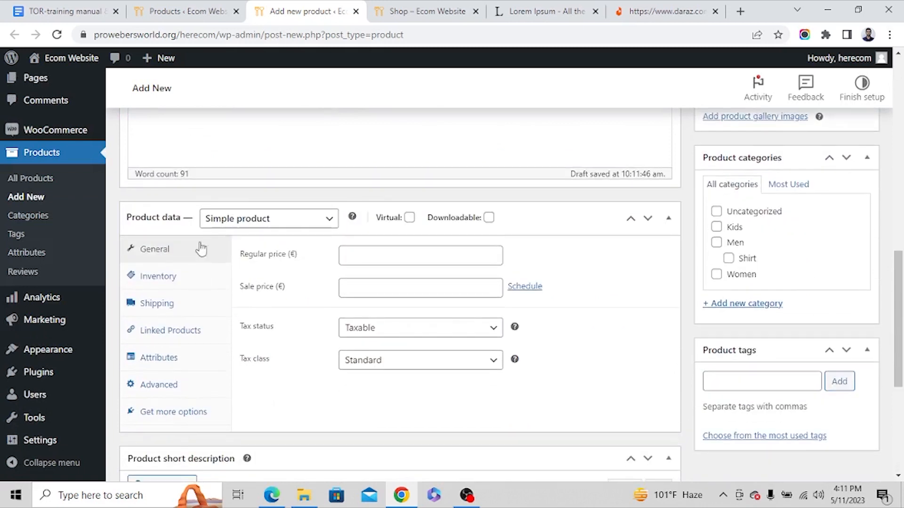
left_click(262, 230)
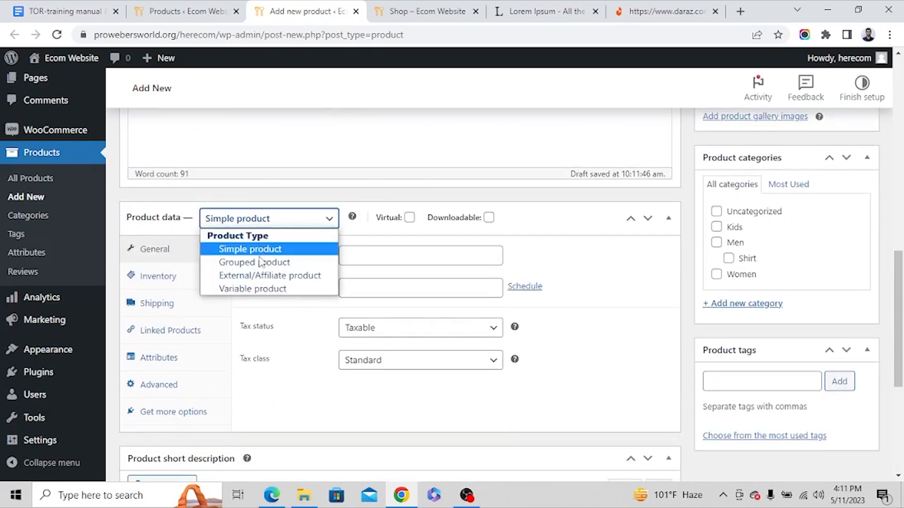
left_click(278, 265)
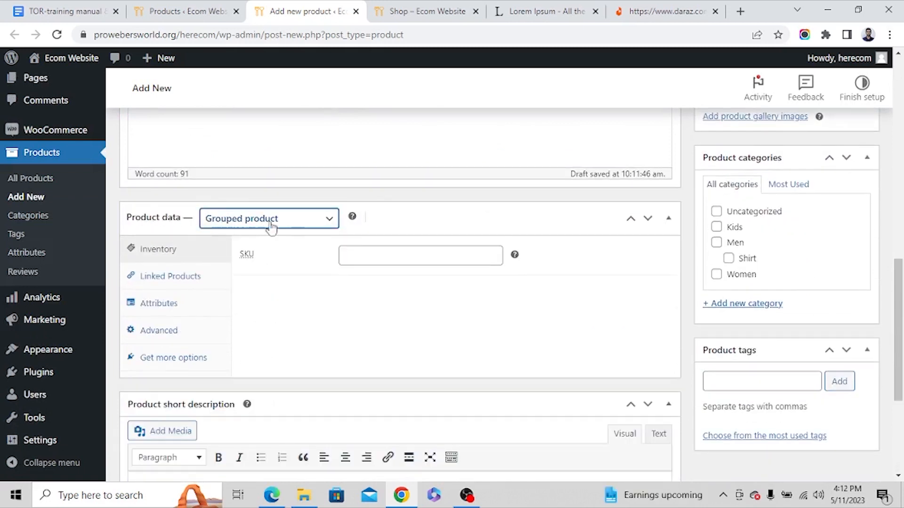
Step: Enter B7ub5 as the product's SKU and check the linked products and attributes settings
left_click(388, 255)
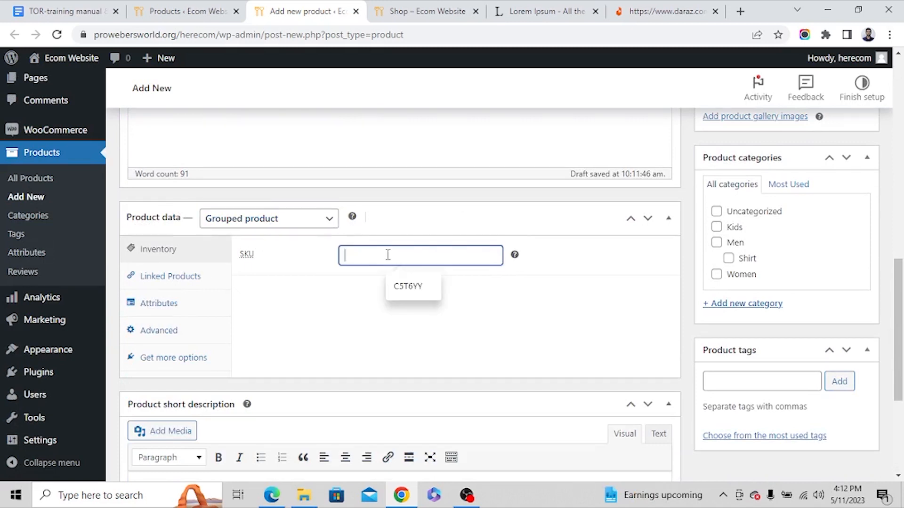
type("B7ub5")
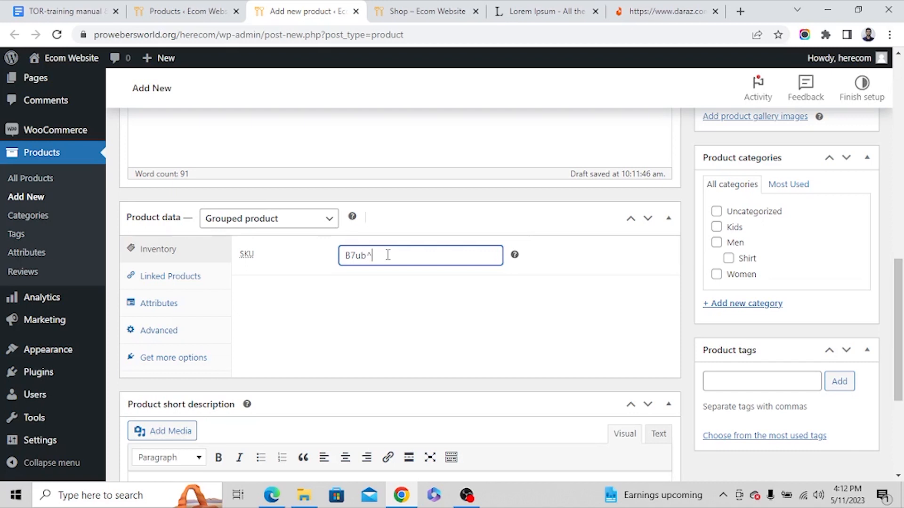
left_click(178, 278)
left_click(160, 305)
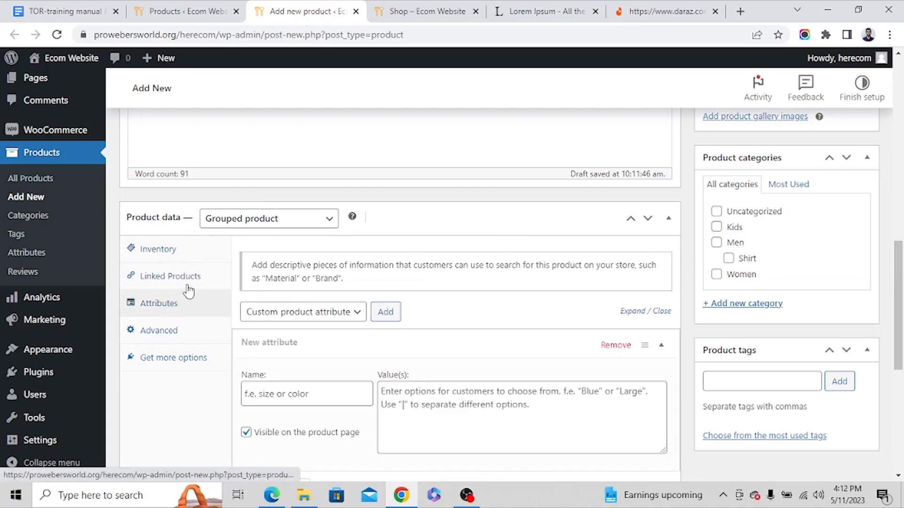
left_click(194, 263)
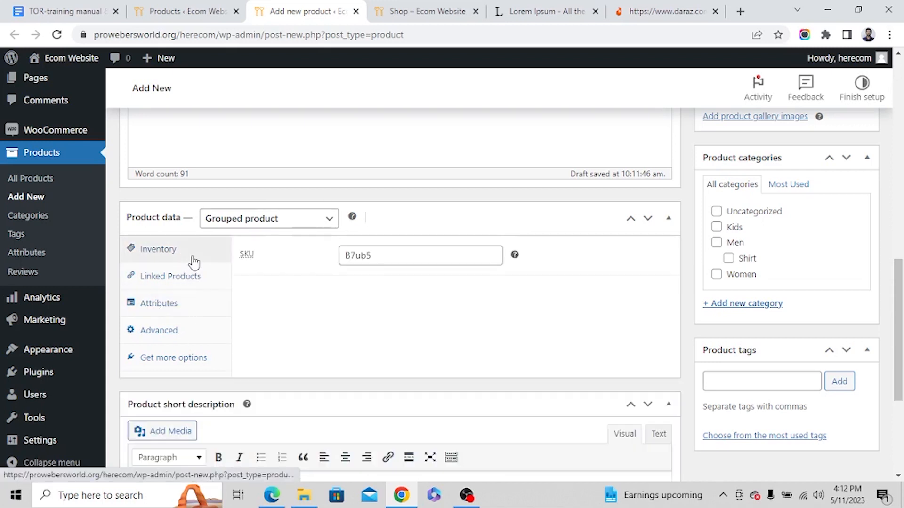
left_click(382, 259)
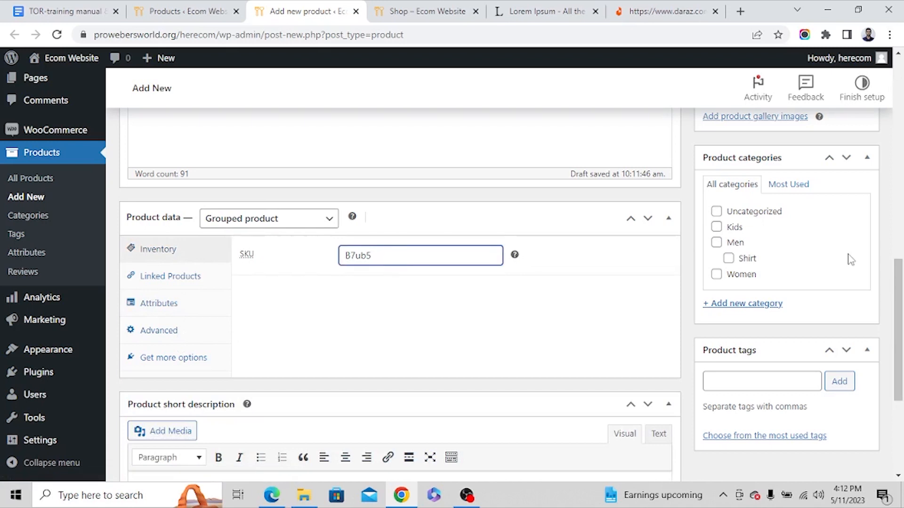
Step: Start uploading files for the product image and browse to the Downloads folder
scroll(847, 256, "up", 5)
scroll(847, 256, "up", 4)
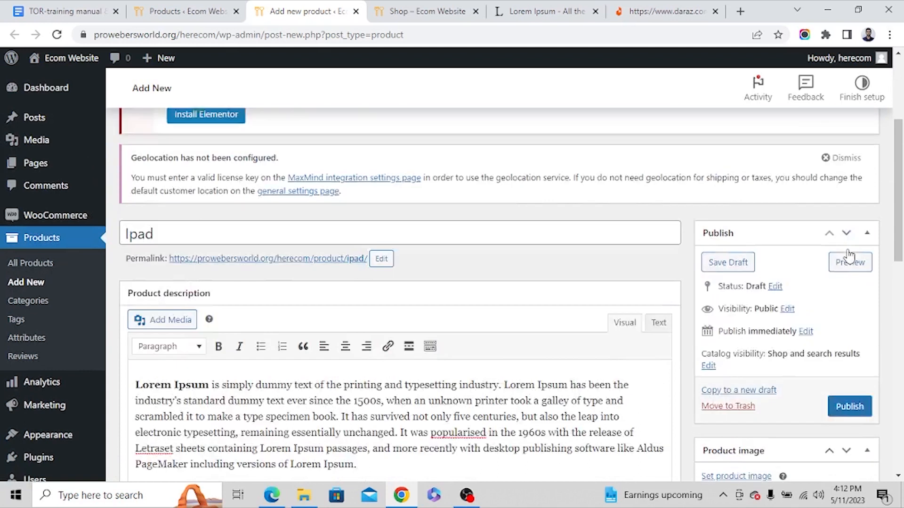
scroll(779, 324, "down", 1)
scroll(779, 330, "down", 5)
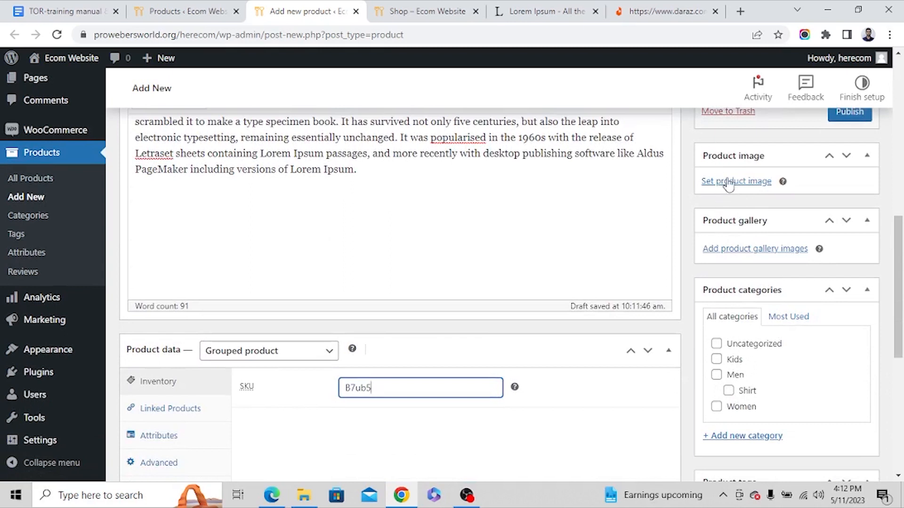
left_click(729, 183)
left_click(55, 113)
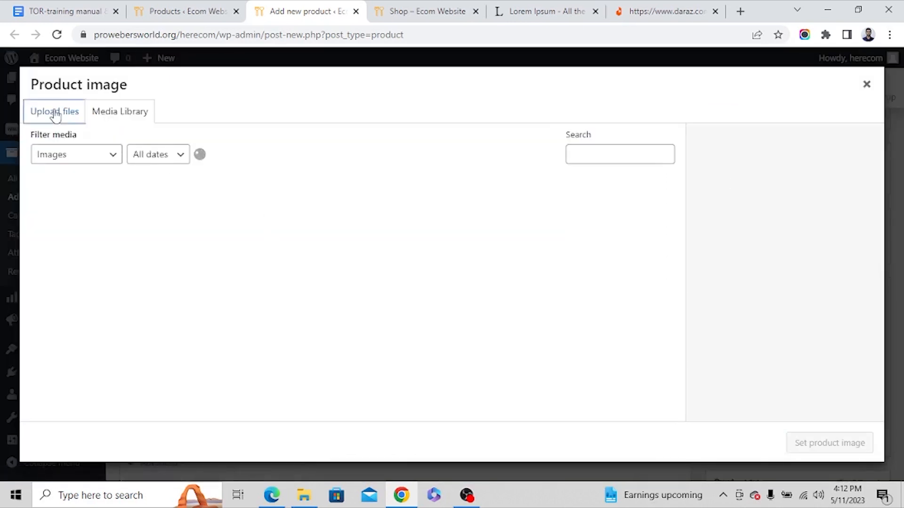
left_click(453, 285)
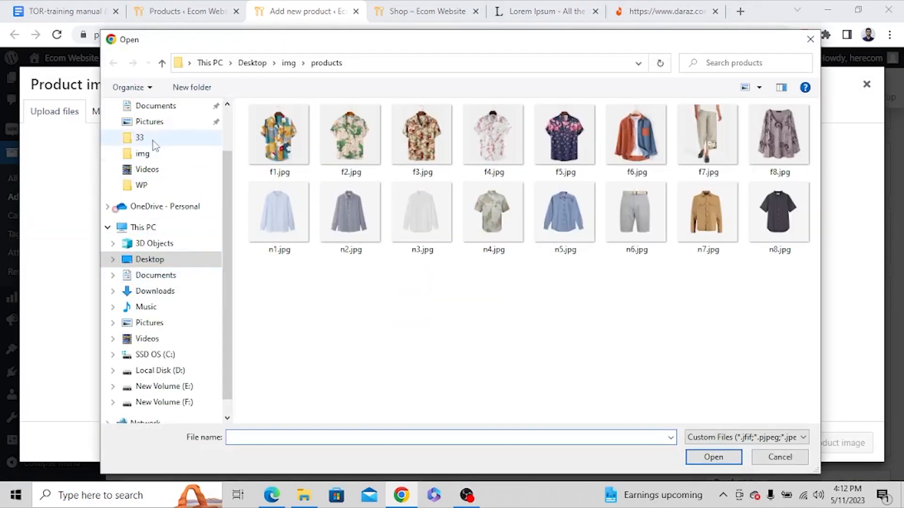
scroll(160, 165, "up", 2)
left_click(149, 148)
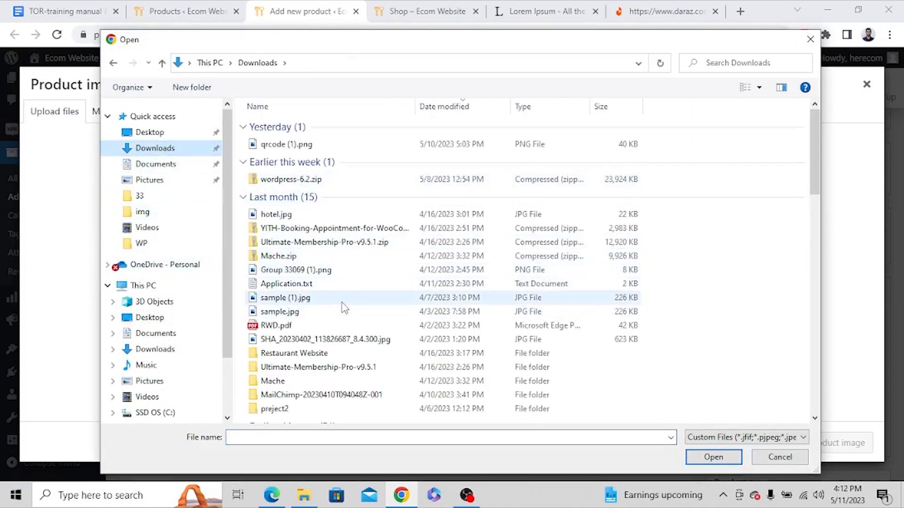
Step: Upload ipad1.jpg, ipad2.jpg and ipad3.jpg from Downloads and set ipad2.jpg as the product image
scroll(345, 309, "down", 6)
scroll(345, 309, "up", 6)
scroll(345, 309, "down", 15)
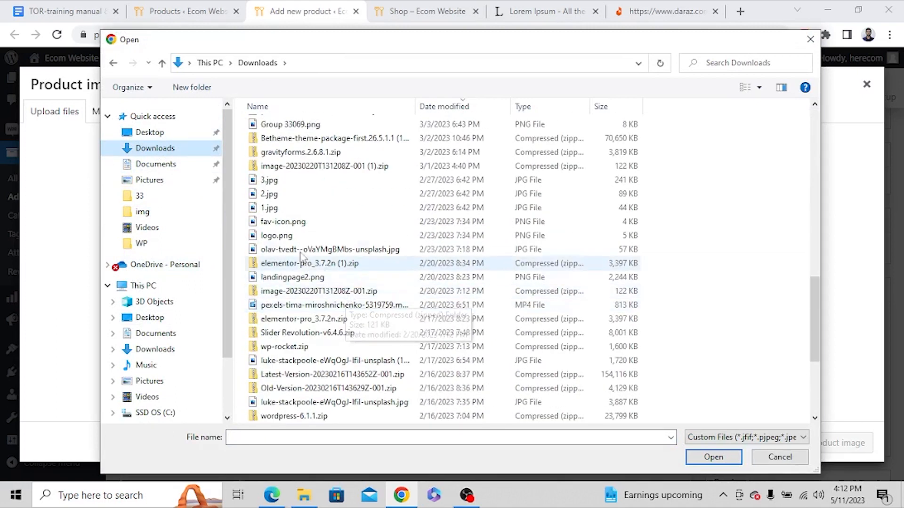
scroll(278, 185, "down", 4)
scroll(302, 226, "up", 18)
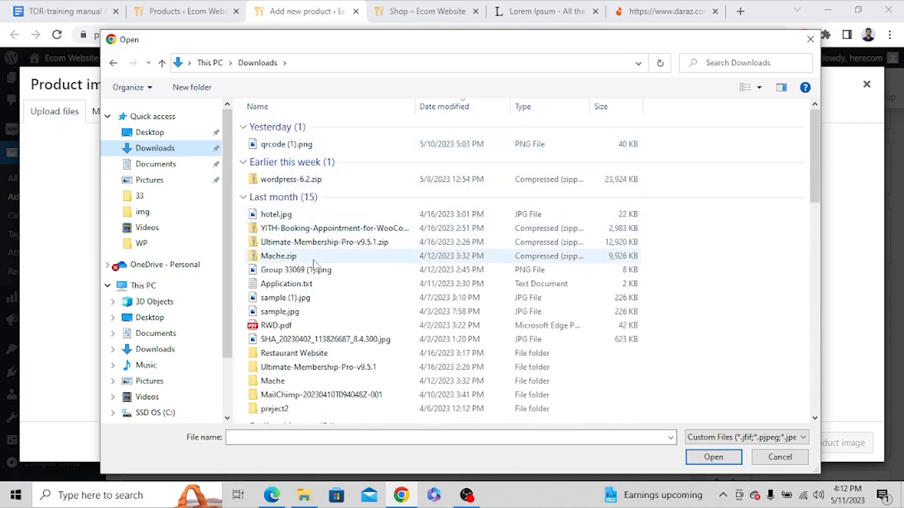
scroll(314, 262, "down", 2)
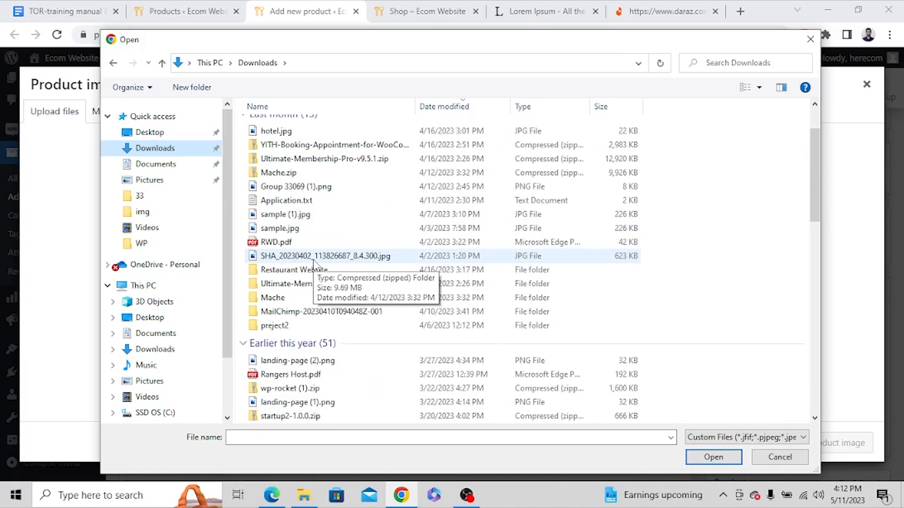
scroll(313, 262, "down", 4)
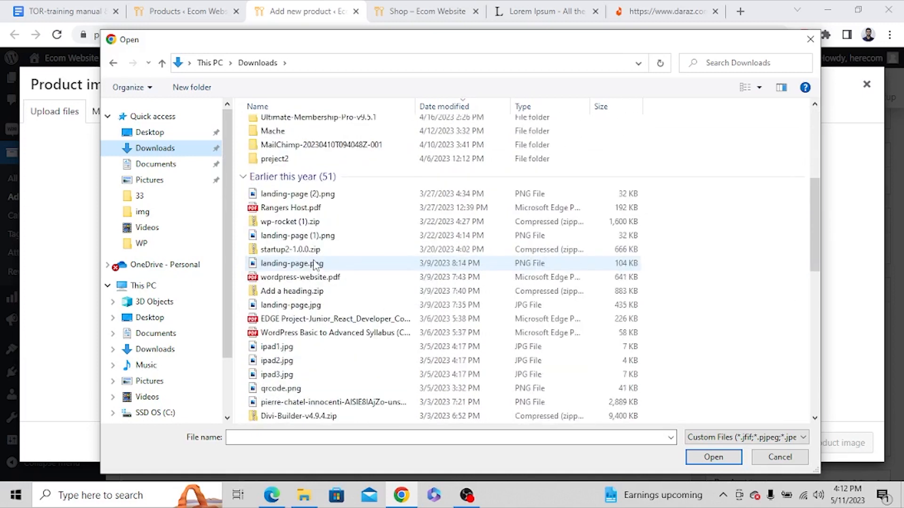
scroll(315, 265, "down", 1)
left_click(283, 306)
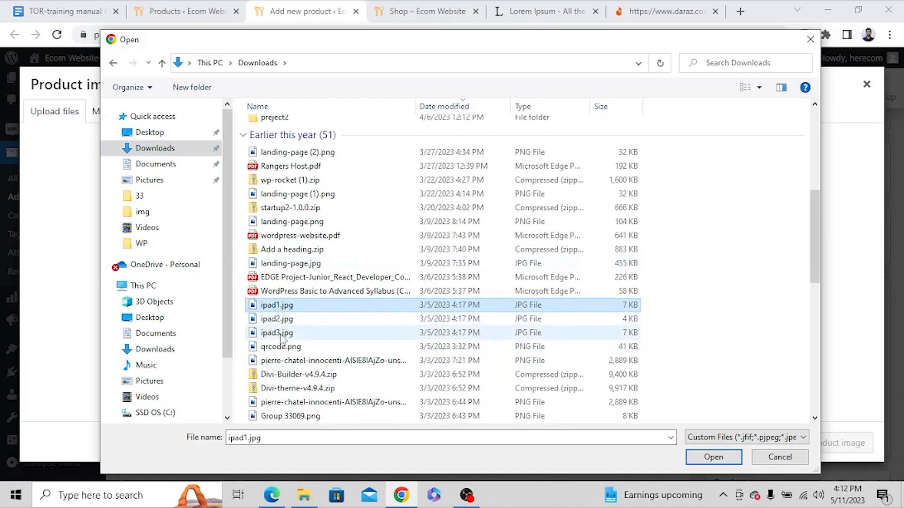
left_click(281, 333, "shift")
left_click(719, 456)
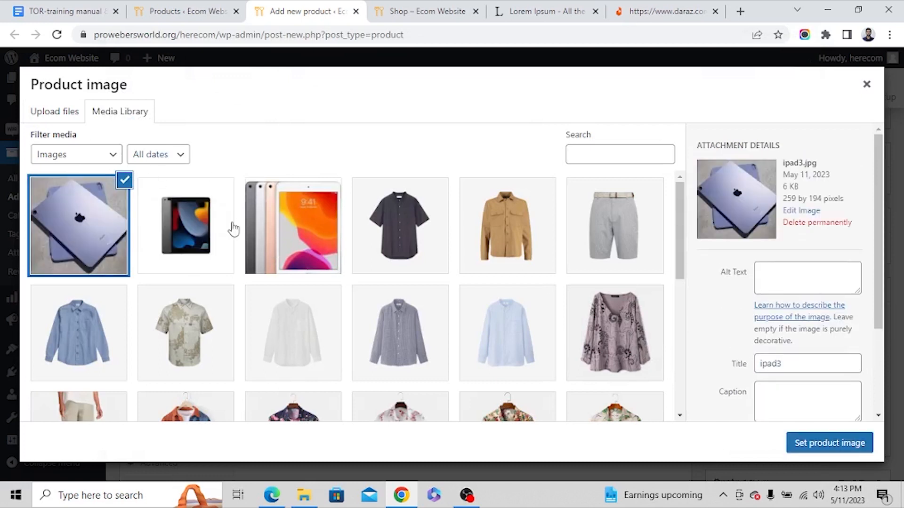
left_click(172, 226)
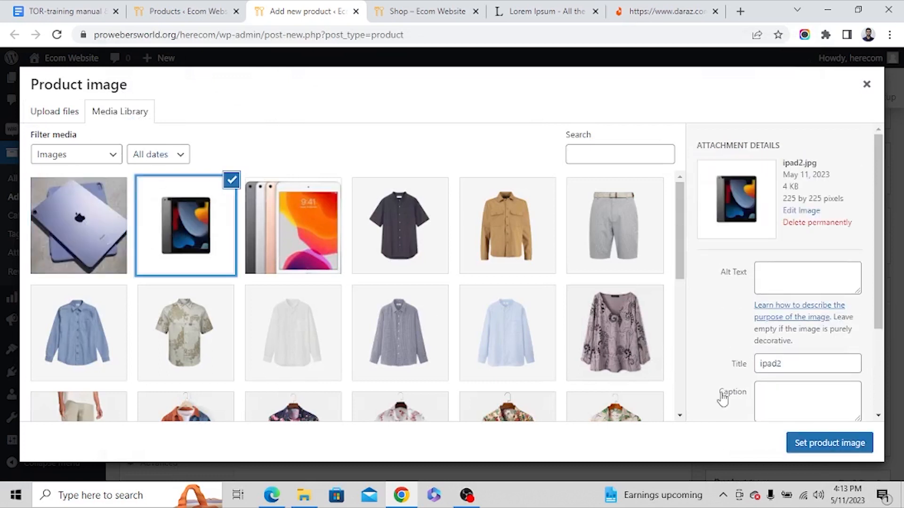
left_click(808, 444)
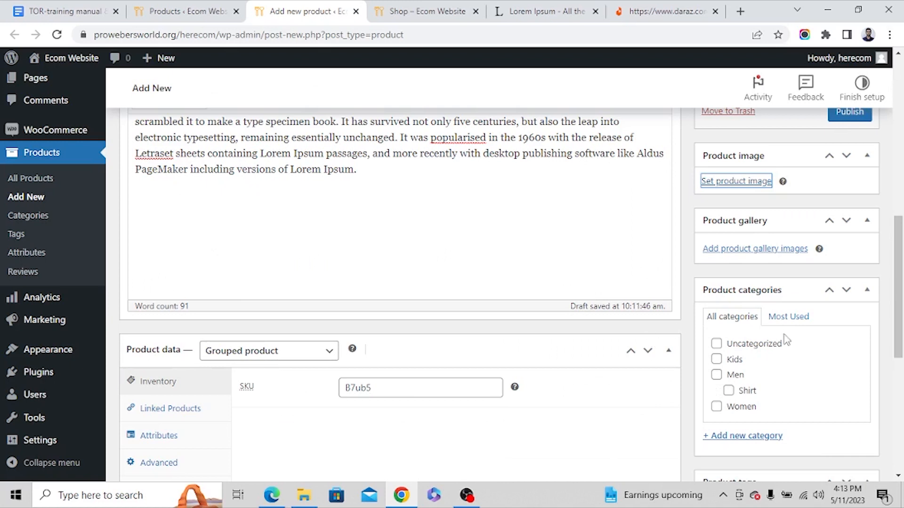
Step: Add a new product category named Gadgets without a parent category
scroll(754, 335, "down", 5)
scroll(753, 331, "down", 1)
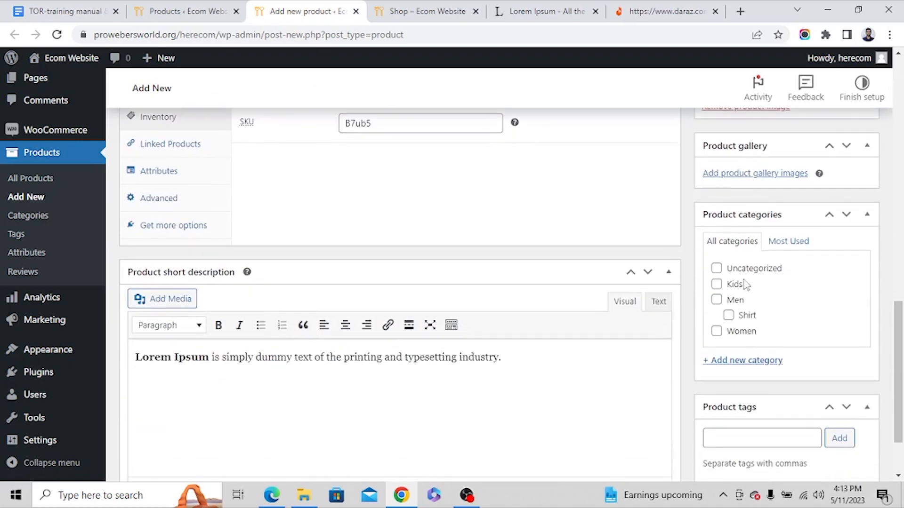
left_click(742, 361)
left_click(761, 392)
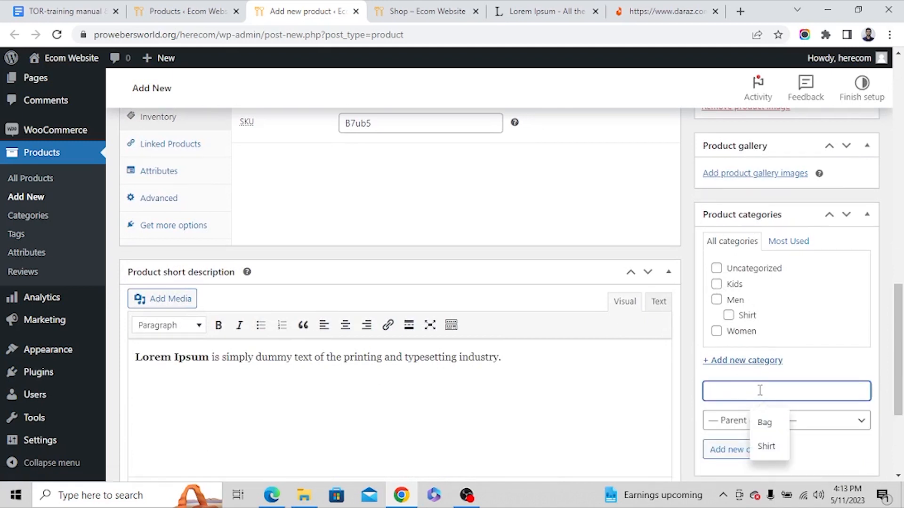
type("l")
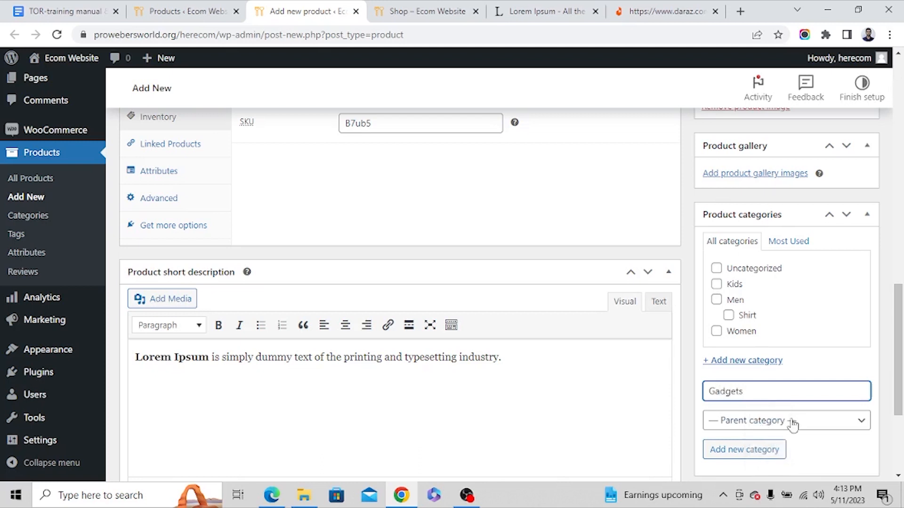
scroll(761, 392, "down", 3)
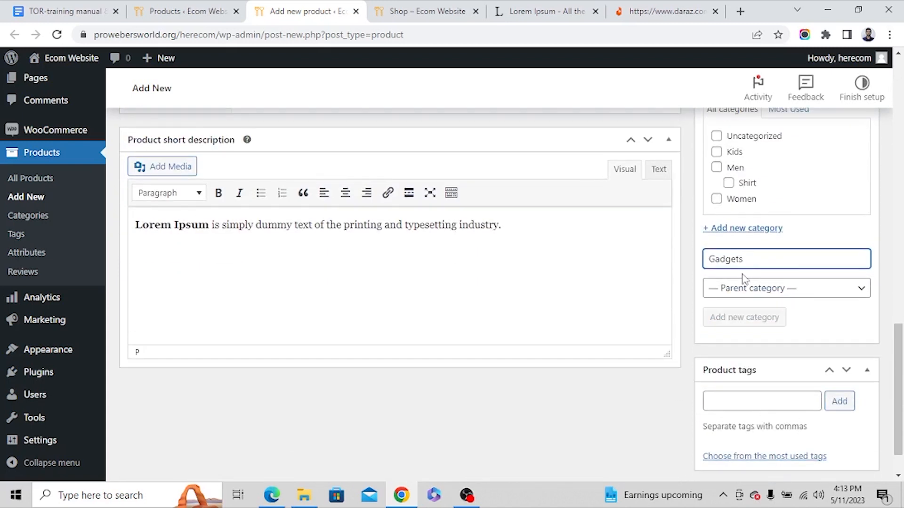
Step: Finish adding the Gadgets category and publish the grouped Ipad product
key("Return")
scroll(777, 358, "down", 2)
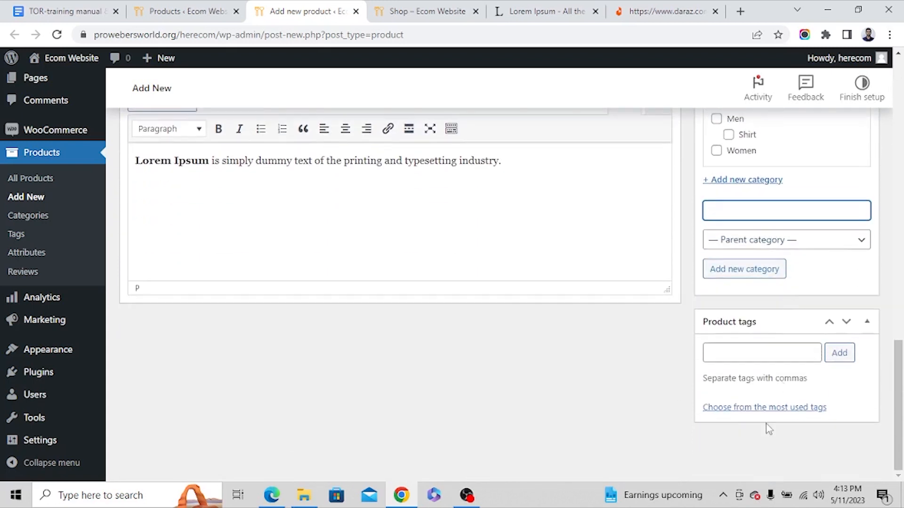
scroll(770, 418, "up", 10)
left_click(850, 313)
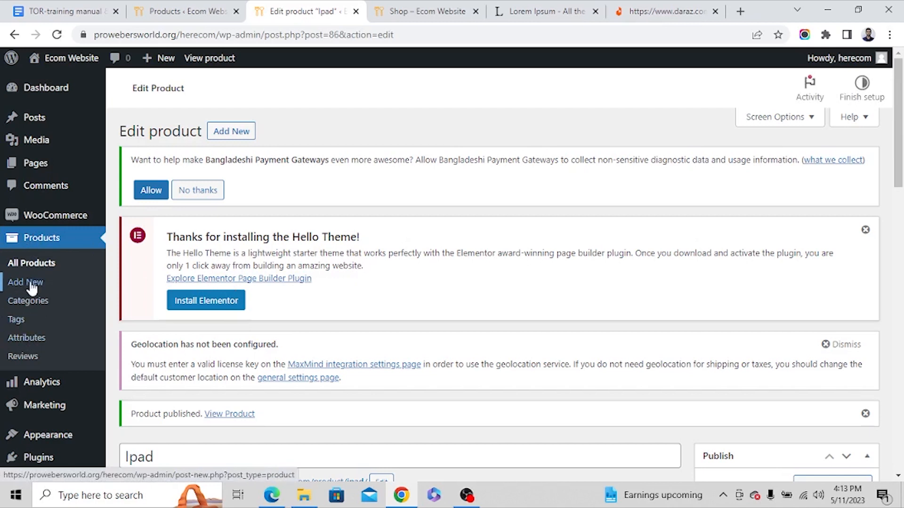
Step: Review the published Ipad product's name, description, product type, SKU, short description, image and category
scroll(170, 295, "down", 5)
left_click_drag(162, 192, 132, 191)
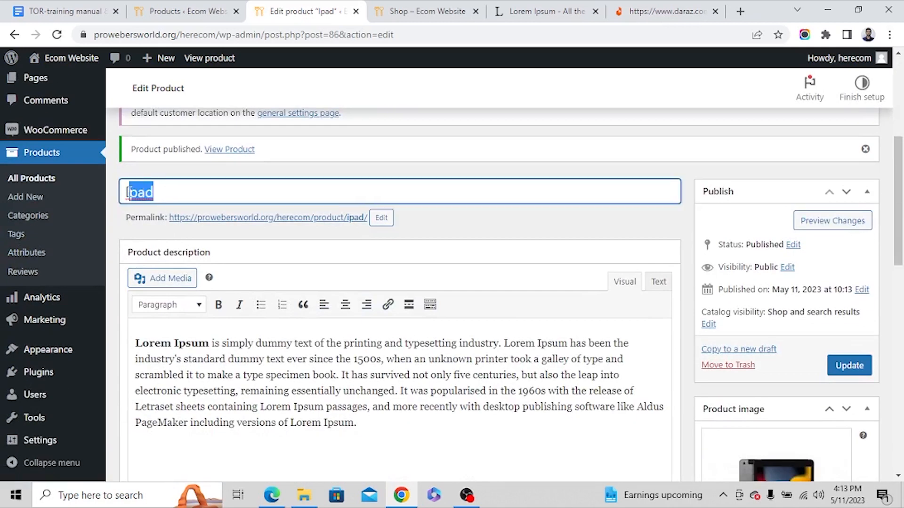
scroll(340, 349, "down", 3)
scroll(371, 304, "down", 6)
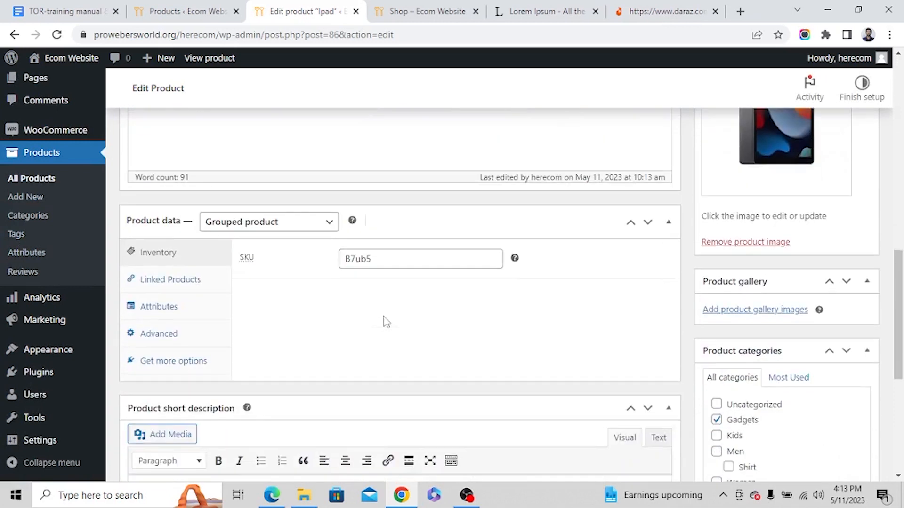
scroll(188, 211, "up", 2)
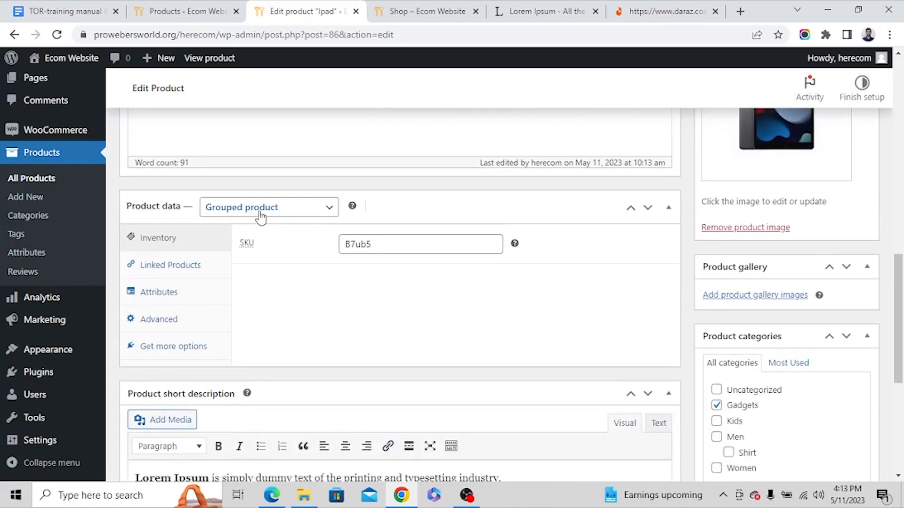
scroll(347, 341, "down", 4)
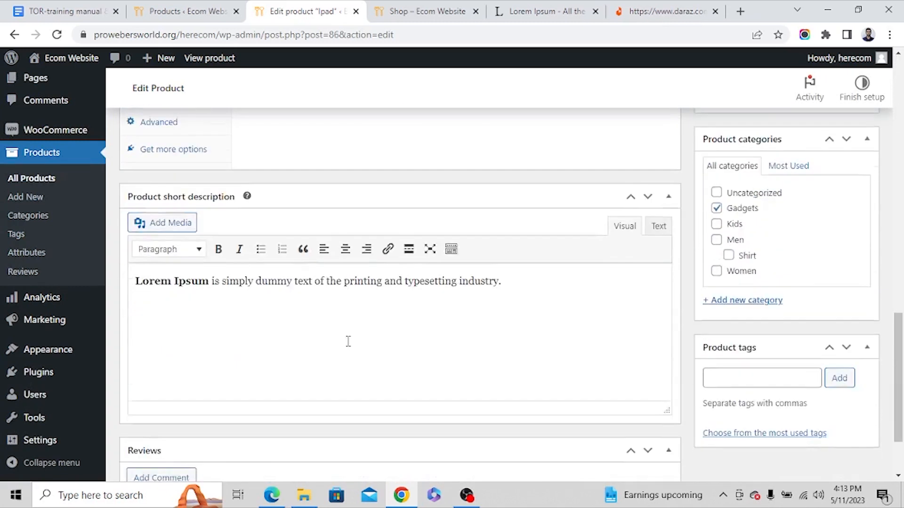
scroll(777, 369, "up", 7)
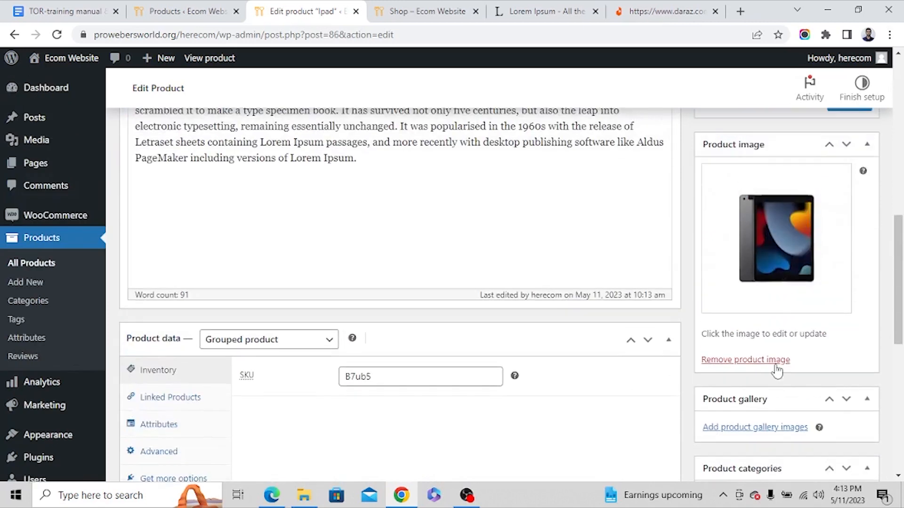
scroll(793, 296, "up", 3)
scroll(777, 268, "down", 1)
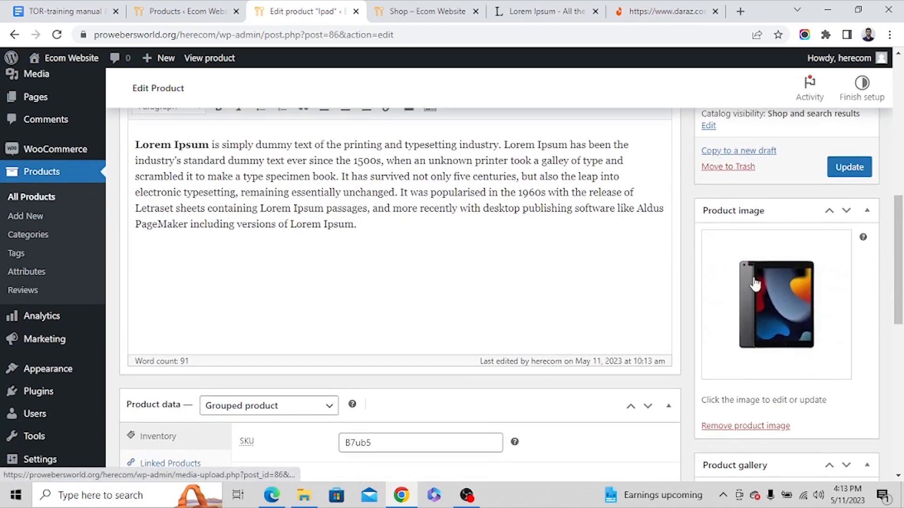
scroll(781, 268, "down", 4)
scroll(754, 263, "down", 2)
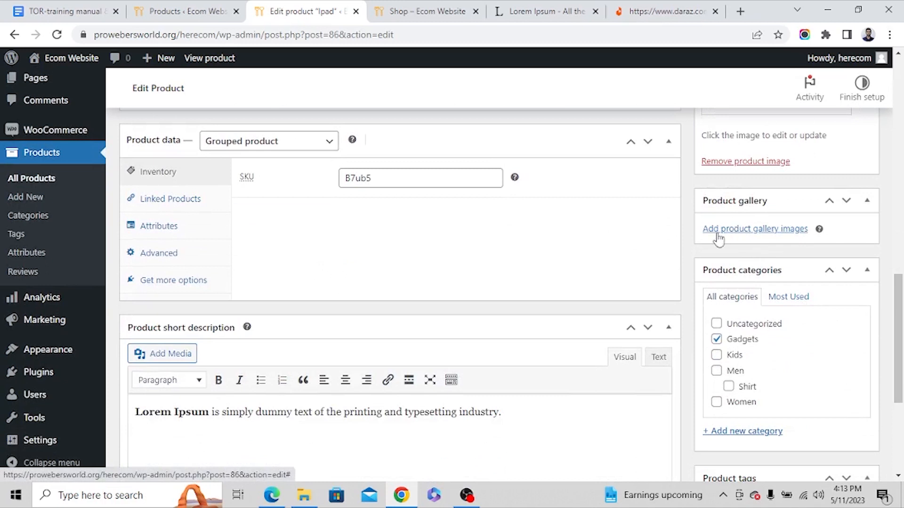
scroll(758, 282, "down", 3)
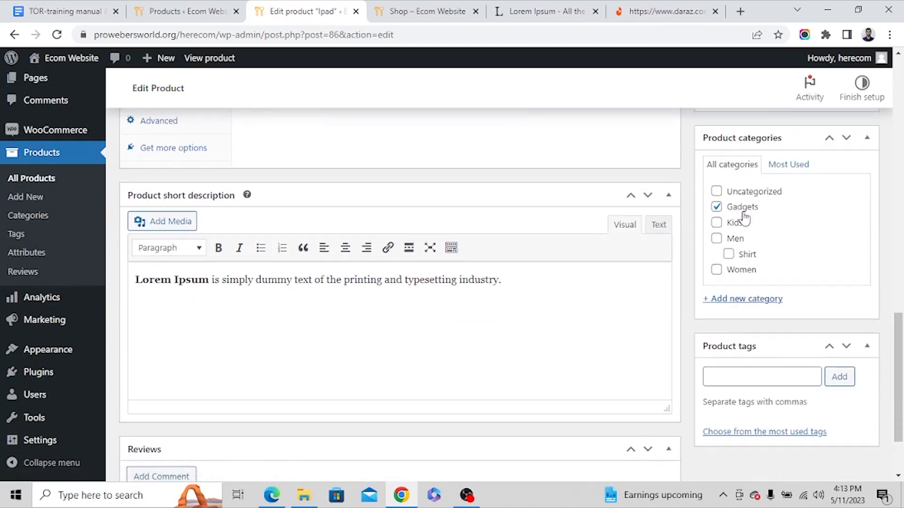
scroll(803, 393, "up", 7)
scroll(805, 392, "up", 8)
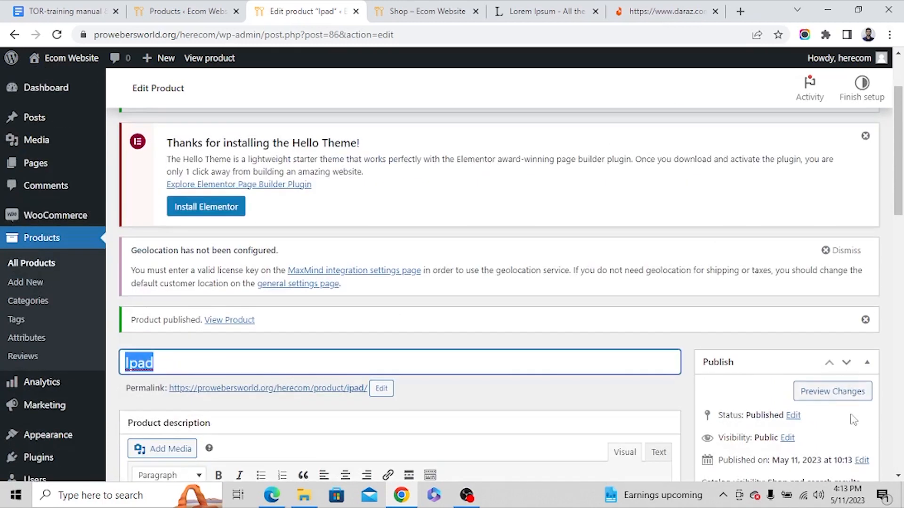
scroll(800, 391, "up", 2)
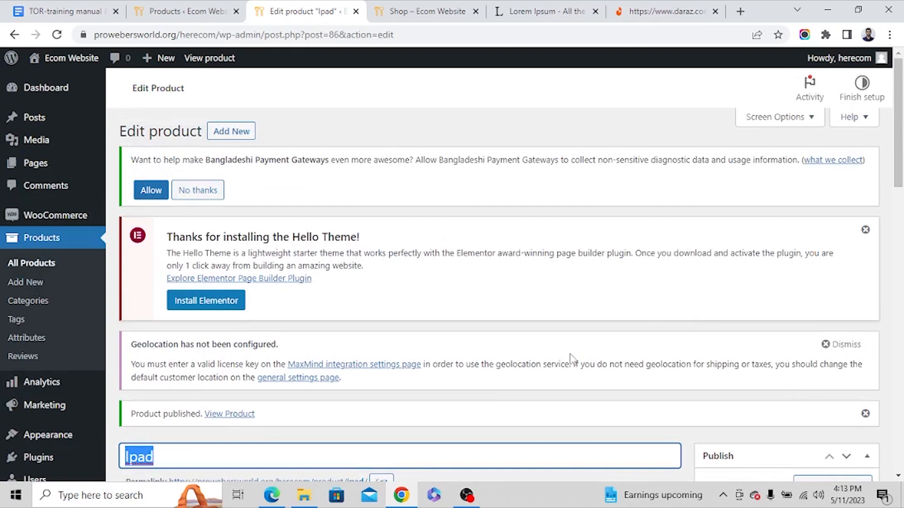
key("alt")
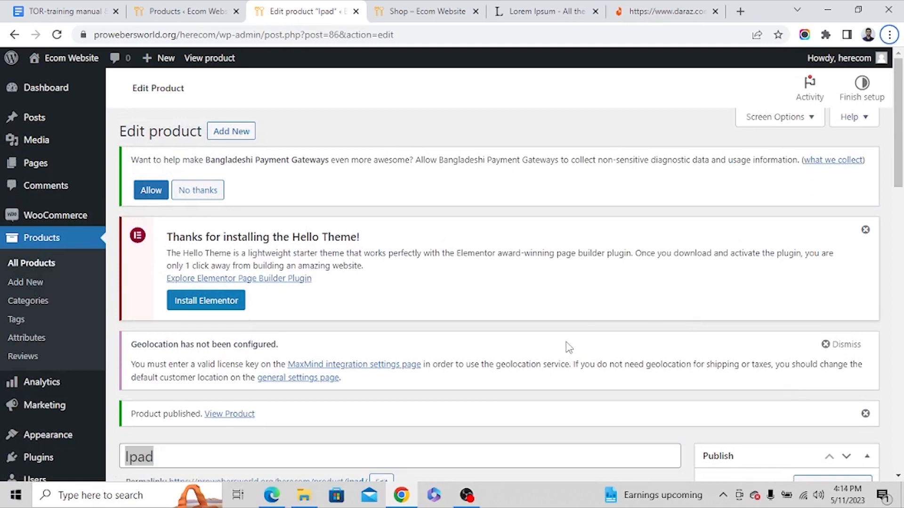
scroll(565, 345, "down", 6)
left_click(576, 160)
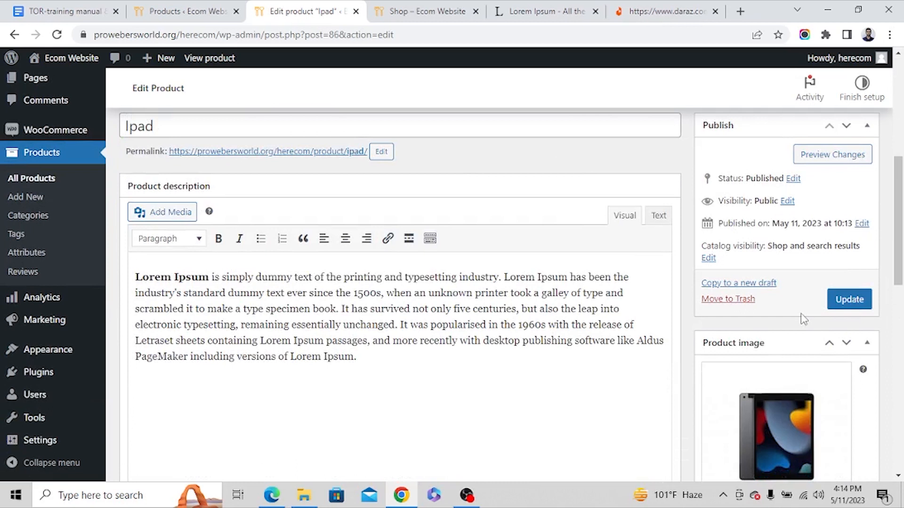
Step: Start another new product in a separate browser tab and name it Ipad(64GB)
middle_click(31, 200)
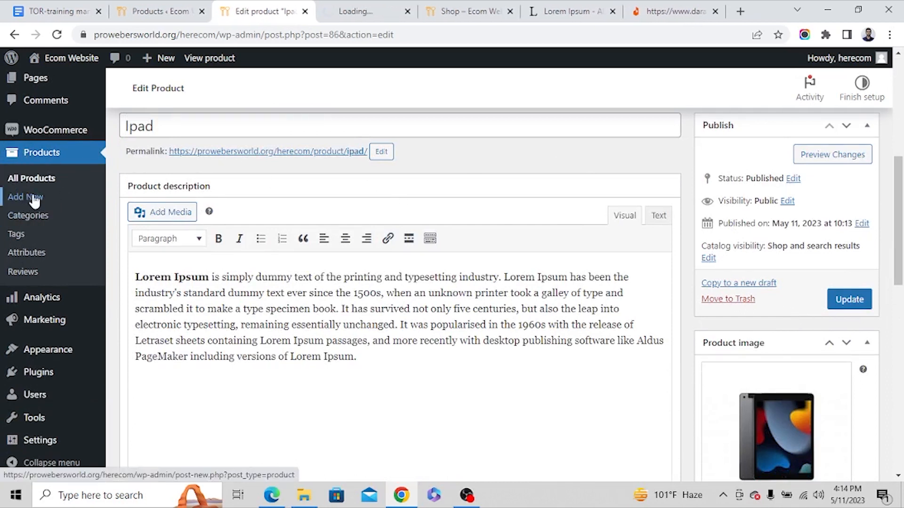
left_click(349, 15)
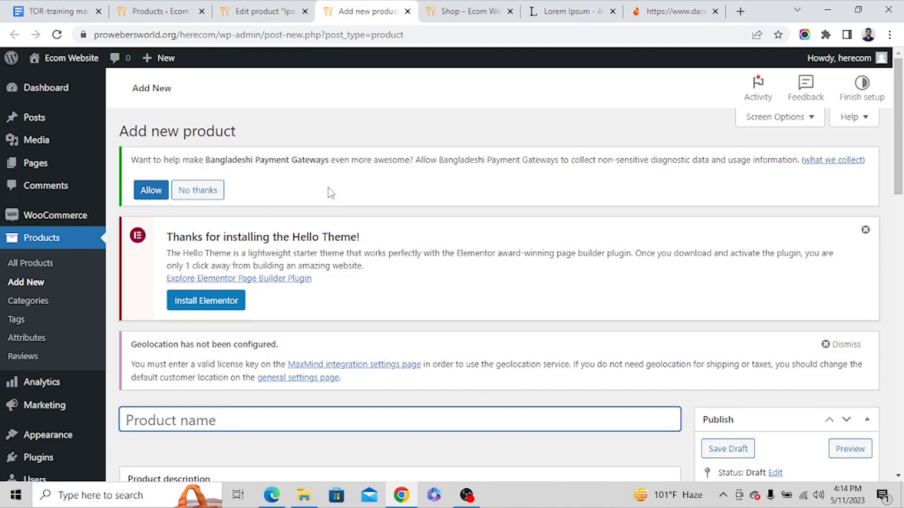
scroll(272, 317, "down", 4)
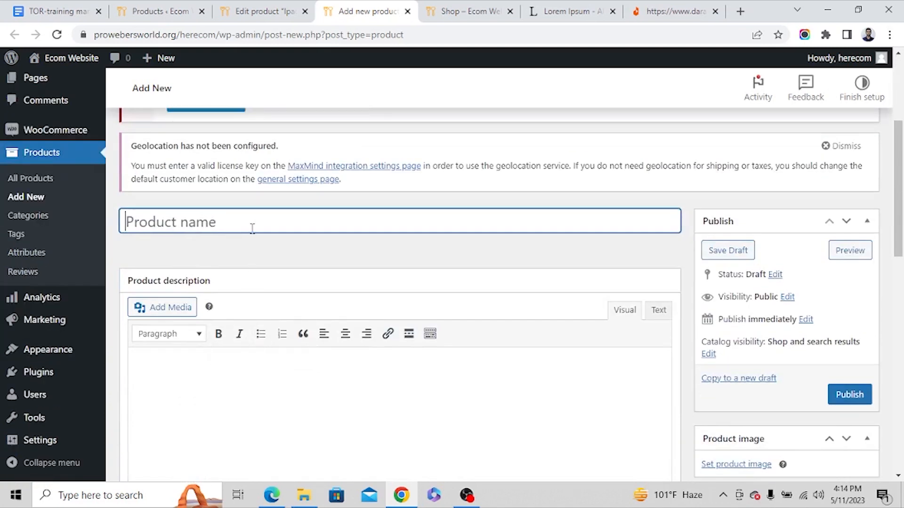
type("Ipad")
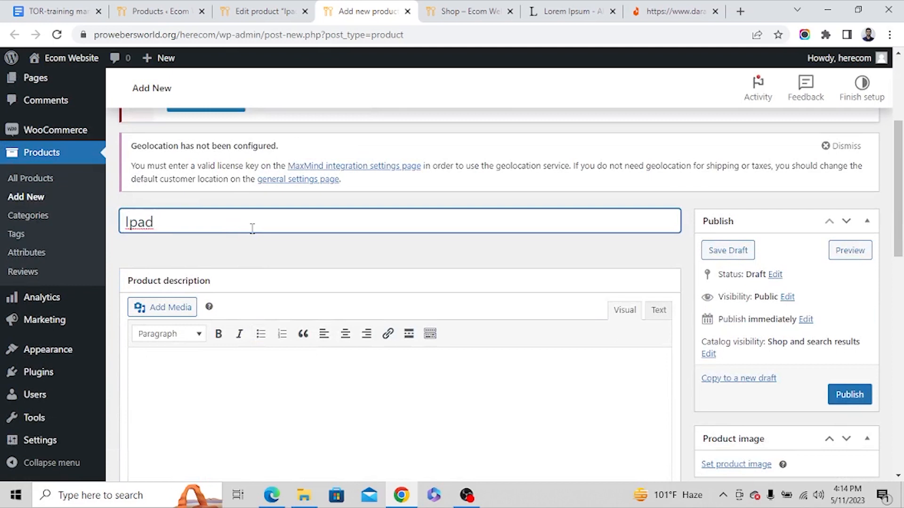
type("()64GB")
Step: Fill the product description with the full Lorem Ipsum paragraph
scroll(269, 282, "down", 4)
left_click(268, 258)
type("Lorem Ipsum is simply dummy text of the printing and typesetting industry. Lorem Ipsum has been the industry's standard dummy text ever since the 1500s, when an unknown printer took a galley of type and scrambled it to make a type specimen book. It has survived not only five centuries, but also the leap into electronic typesetting, remaining essentially unchanged. It was popularised in the 1960s with the release of Letraset sheets containing Lorem Ipsum passages, and more recently with desktop publishing software like Aldus PageMaker including versions of Lorem Ipsum.")
Step: Paste the Lorem Ipsum paragraph into the product short description and trim it to its first sentence
scroll(264, 367, "down", 10)
left_click(268, 337)
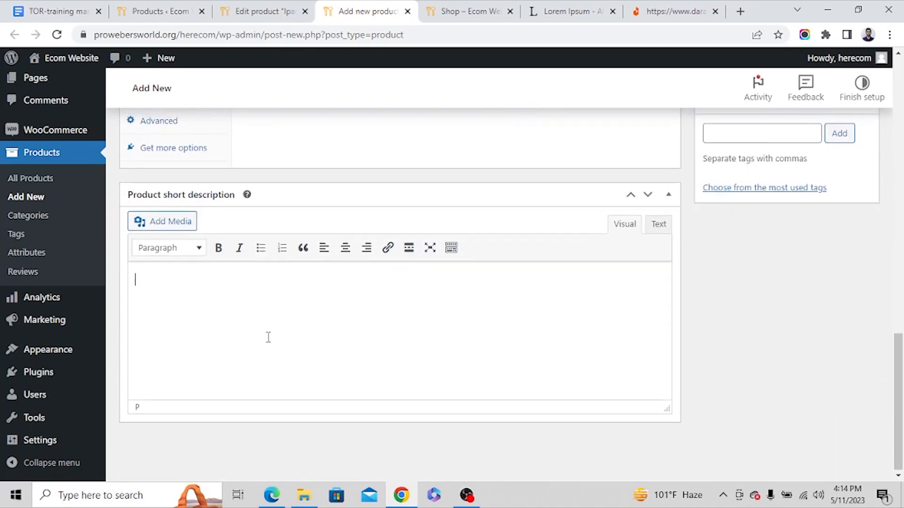
type("Lorem Ipsum is simply dummy text of the printing and typesetting industry. Lorem Ipsum has been the industry’s standard dummy text ever since the 1500s, when an unknown printer took a galley of type and scrambled it to make a type specimen book. It has survived not only five centuries, but also the leap into electronic typesetting, remaining essentially unchanged. It was popularised in the 1960s with the release of Letraset sheets containing Lorem Ipsum passages, and more recently with desktop publishing software like Aldus PageMaker including versions of Lorem Ipsum.")
left_click_drag(505, 281, 509, 354)
key("BackSpace")
Step: Keep Simple product as the product type and set the regular price to 50000
scroll(447, 359, "up", 7)
left_click(237, 285)
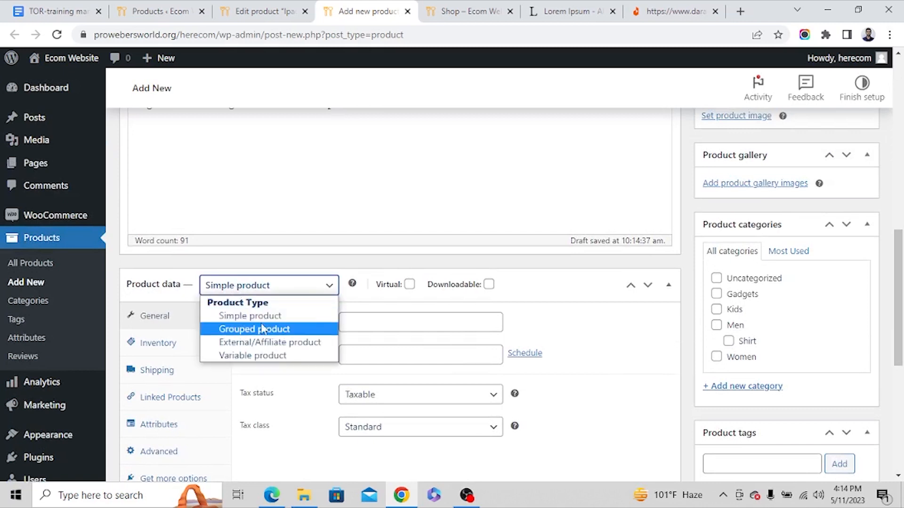
left_click(267, 319)
scroll(270, 320, "up", 3)
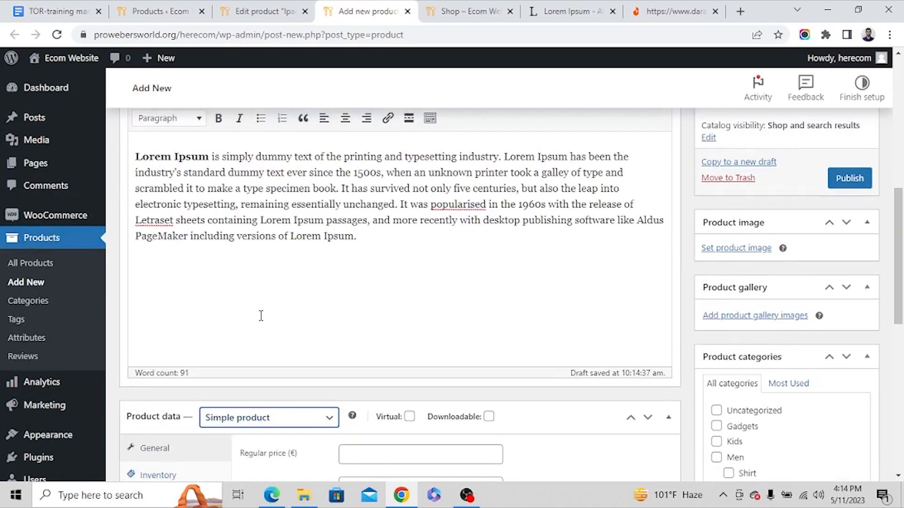
scroll(264, 317, "up", 3)
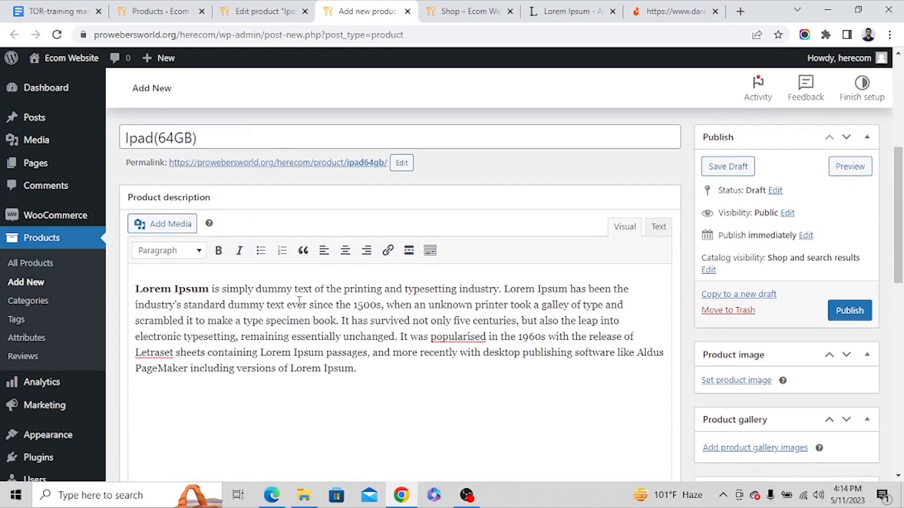
scroll(297, 315, "down", 4)
scroll(310, 325, "up", 6)
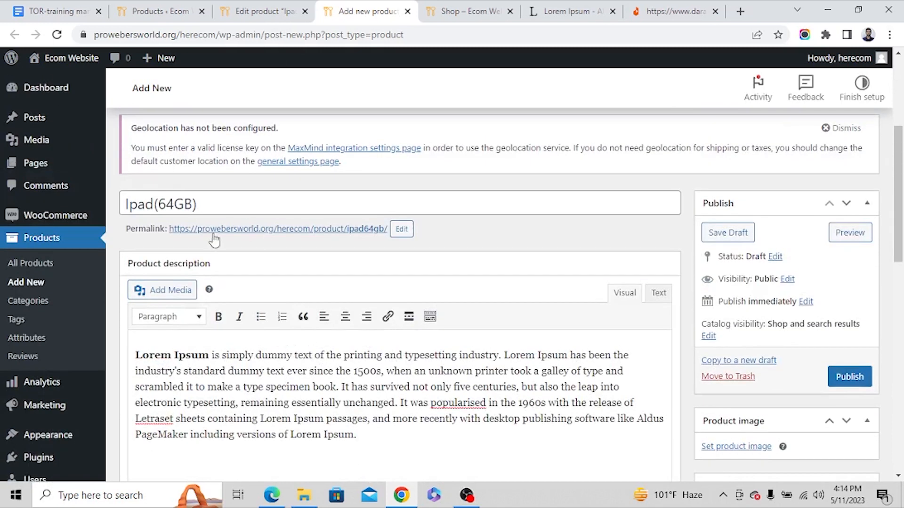
scroll(282, 294, "down", 7)
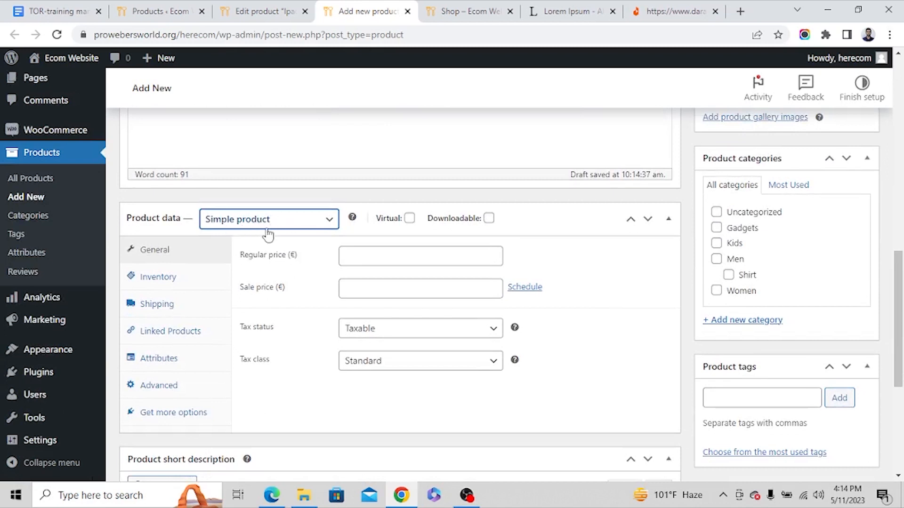
left_click(382, 260)
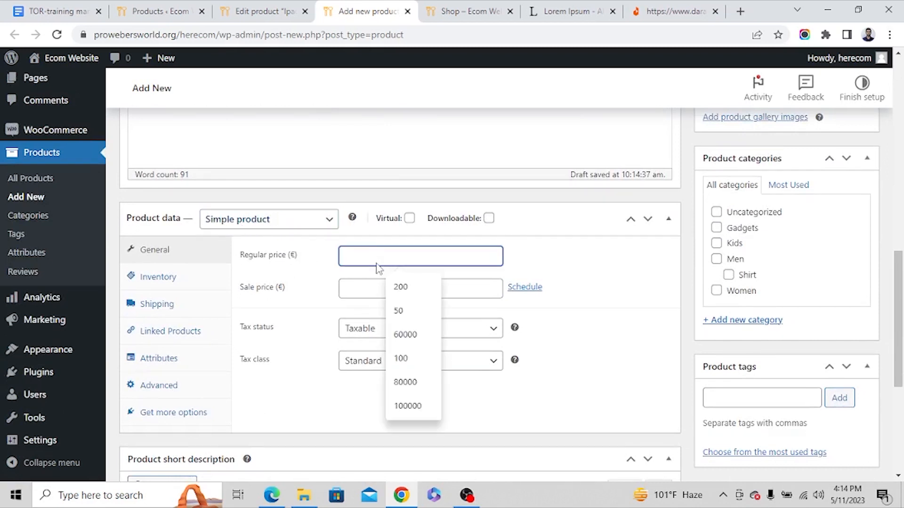
type("5")
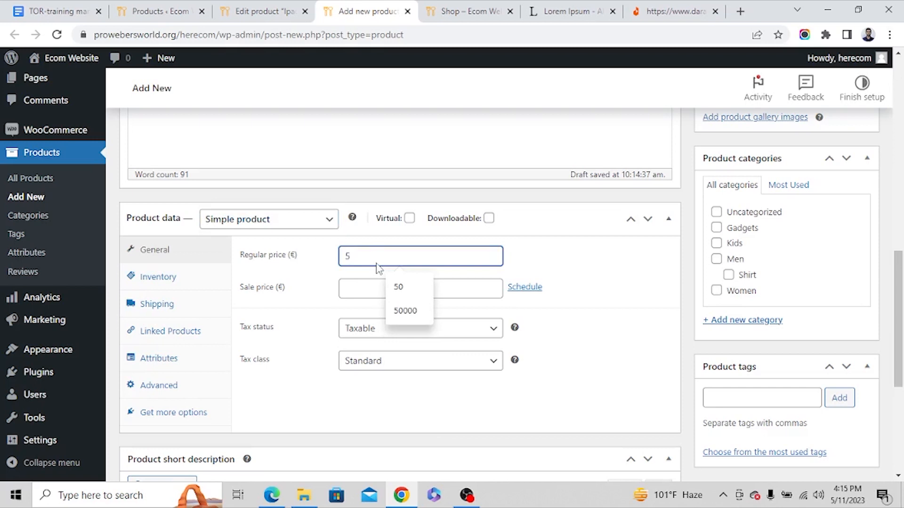
type("0000")
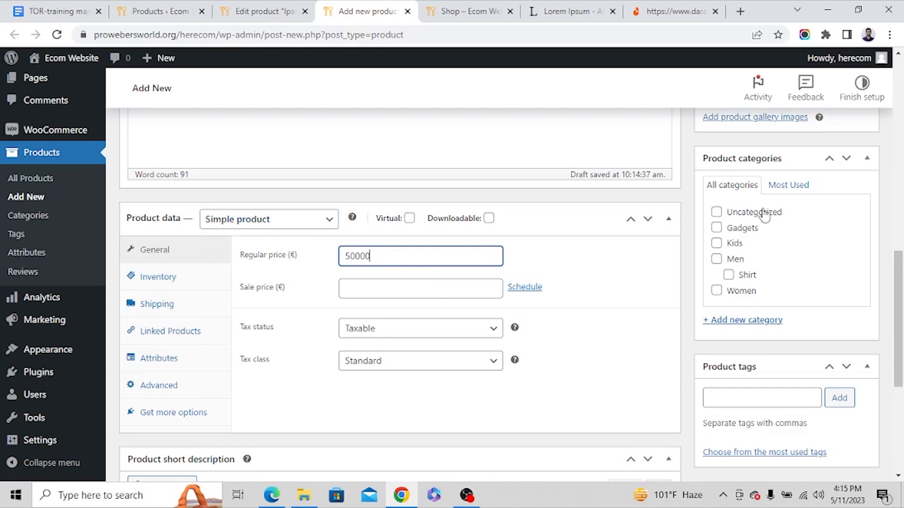
Step: Set the Ipad(64GB) product's catalog visibility to Hidden
scroll(763, 211, "up", 6)
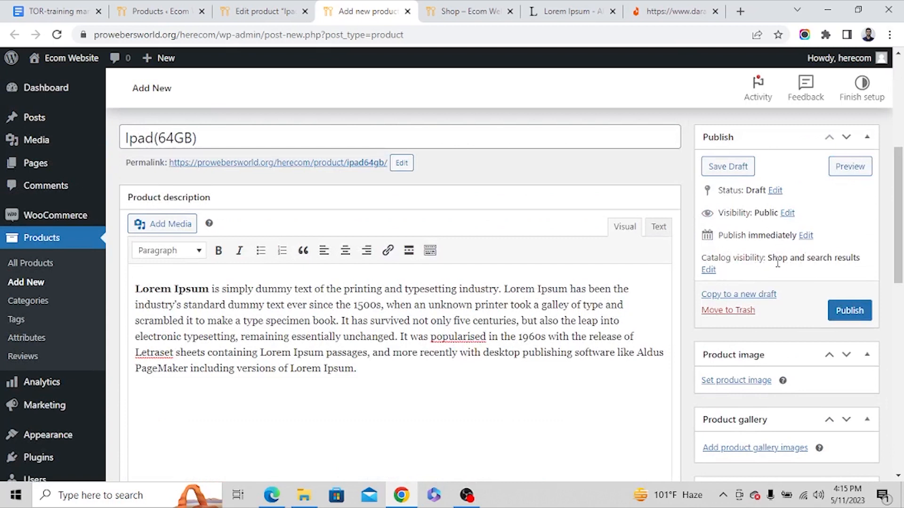
left_click(708, 270)
left_click(706, 348)
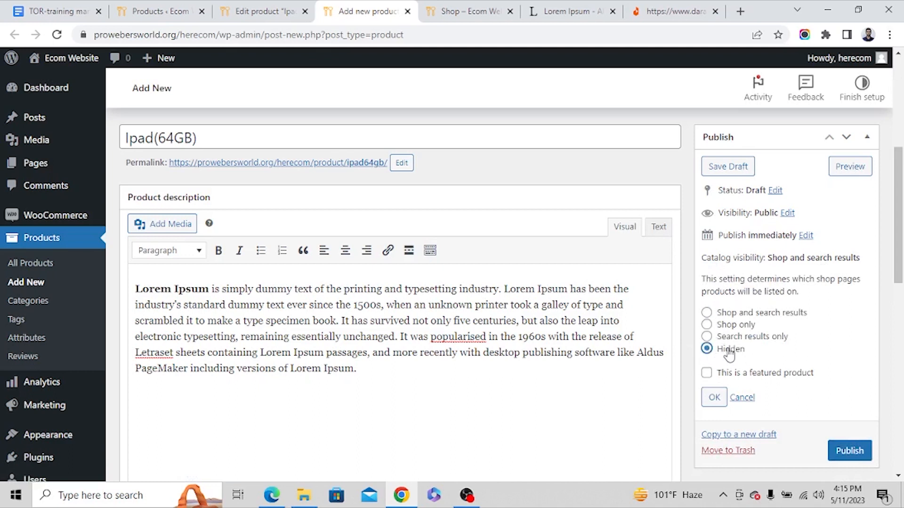
left_click(714, 398)
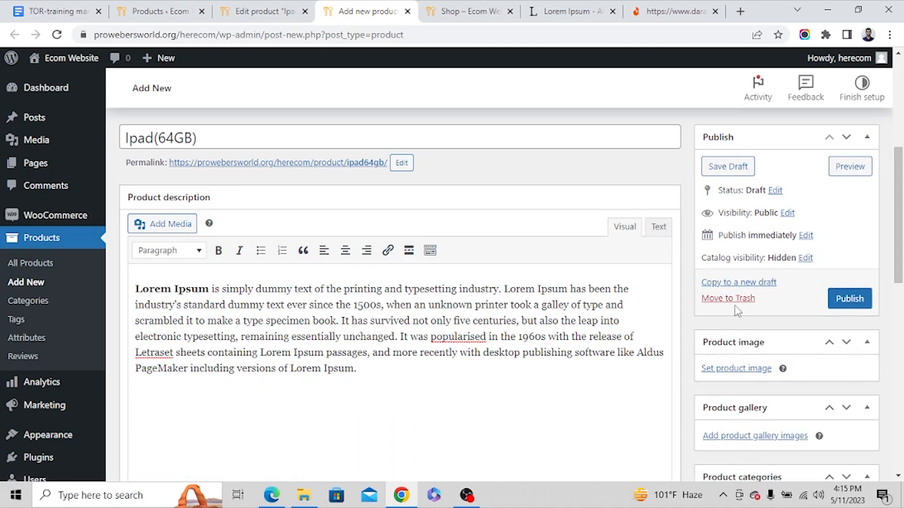
Step: Set ipad1.jpg from the media library as the product image
scroll(736, 310, "down", 1)
scroll(795, 224, "down", 1)
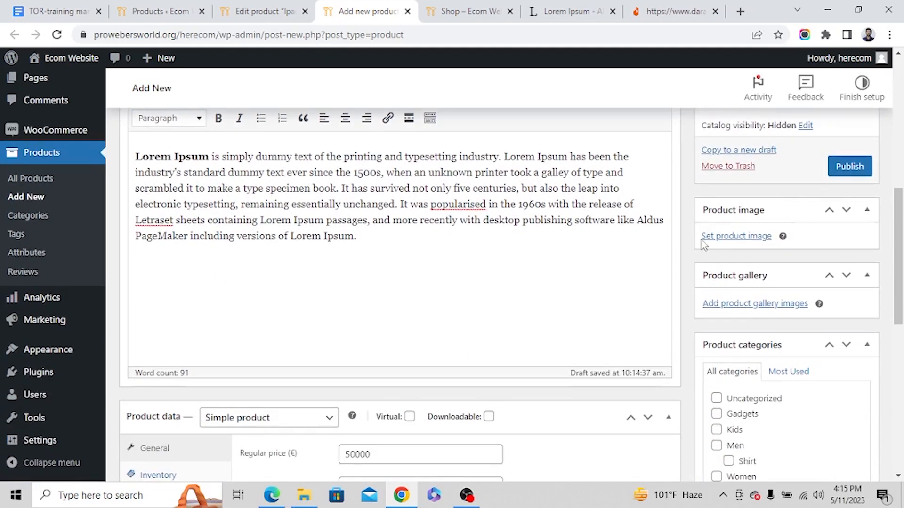
left_click(742, 237)
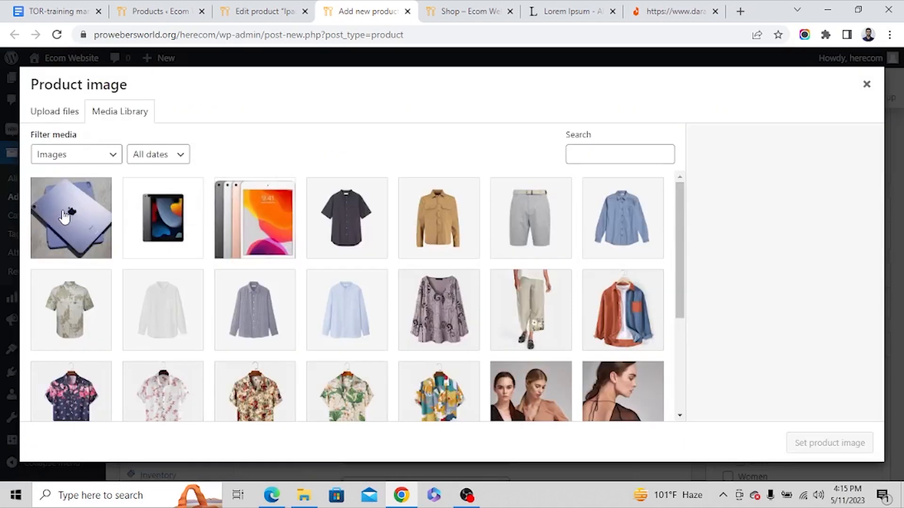
left_click(265, 230)
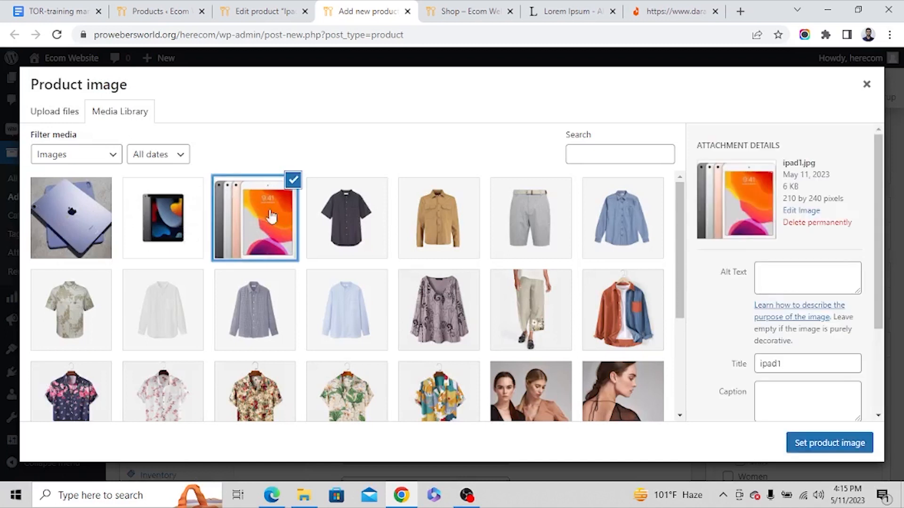
left_click(827, 447)
Step: Assign the Ipad(64GB) product to the Gadgets category
scroll(777, 258, "down", 7)
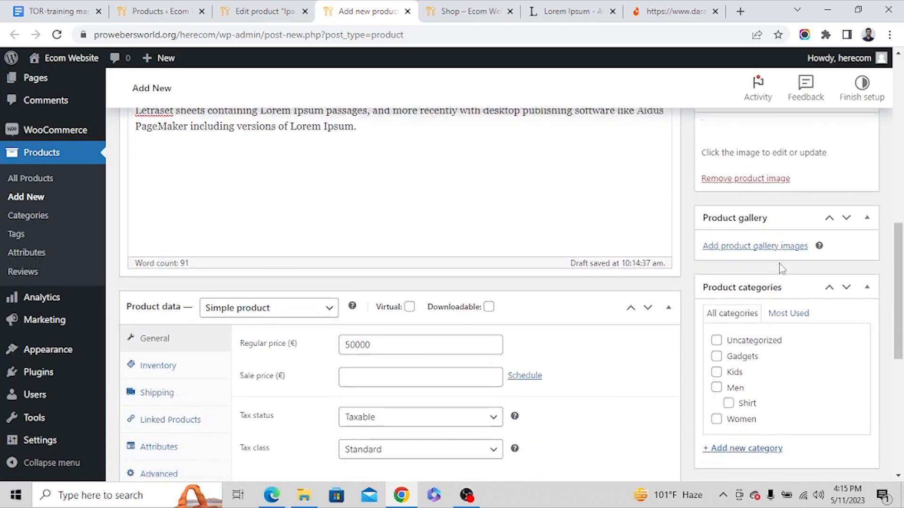
left_click(716, 283)
scroll(769, 342, "down", 3)
scroll(769, 339, "up", 8)
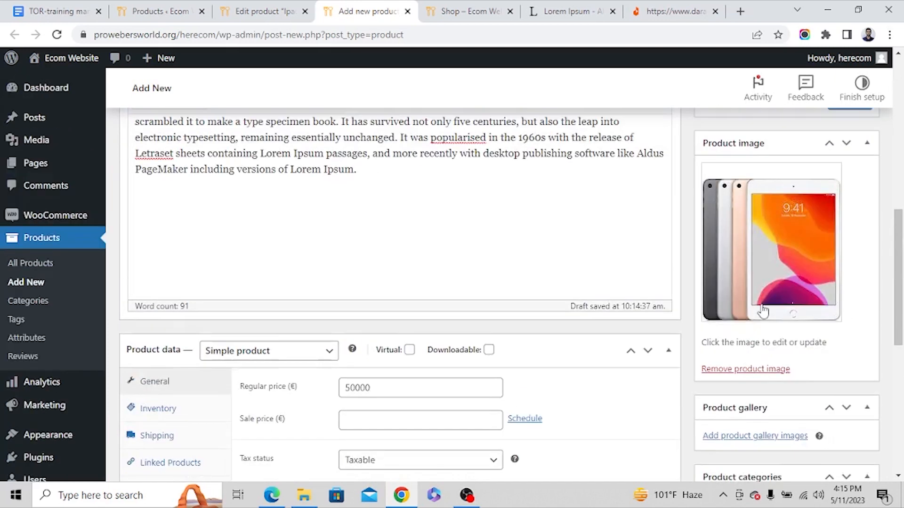
Step: Publish the Ipad(64GB) product
scroll(762, 310, "up", 5)
left_click(849, 298)
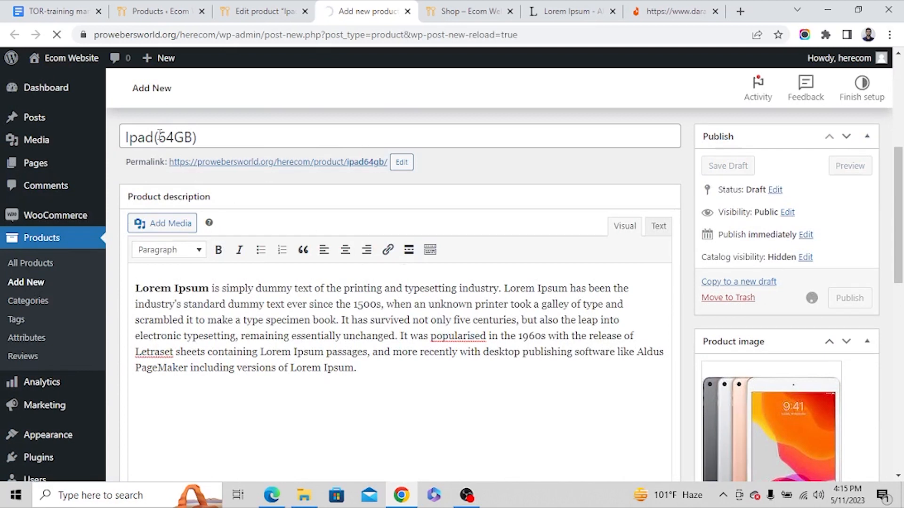
scroll(296, 288, "down", 2)
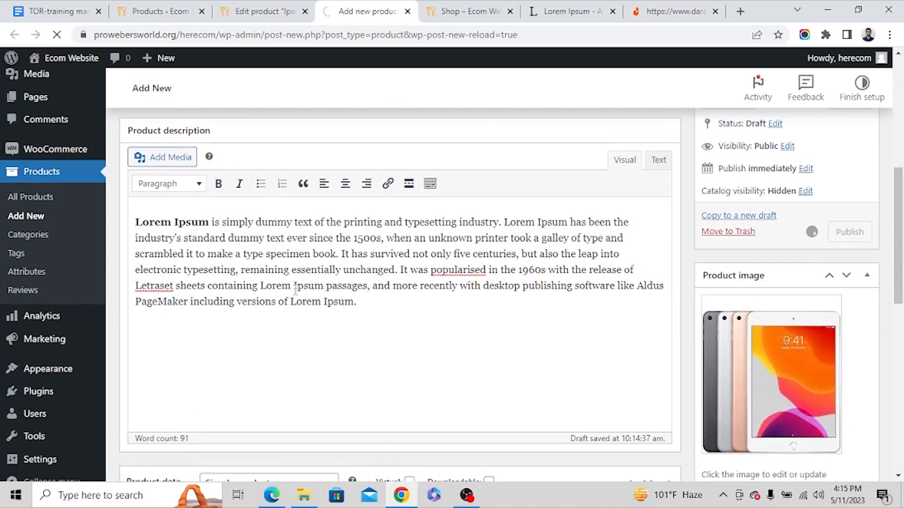
scroll(282, 255, "down", 4)
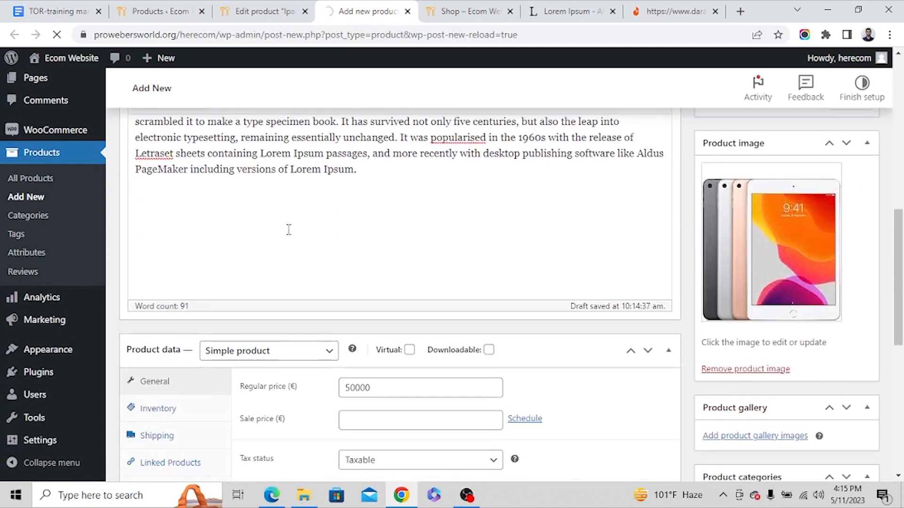
scroll(289, 228, "up", 2)
scroll(332, 229, "down", 4)
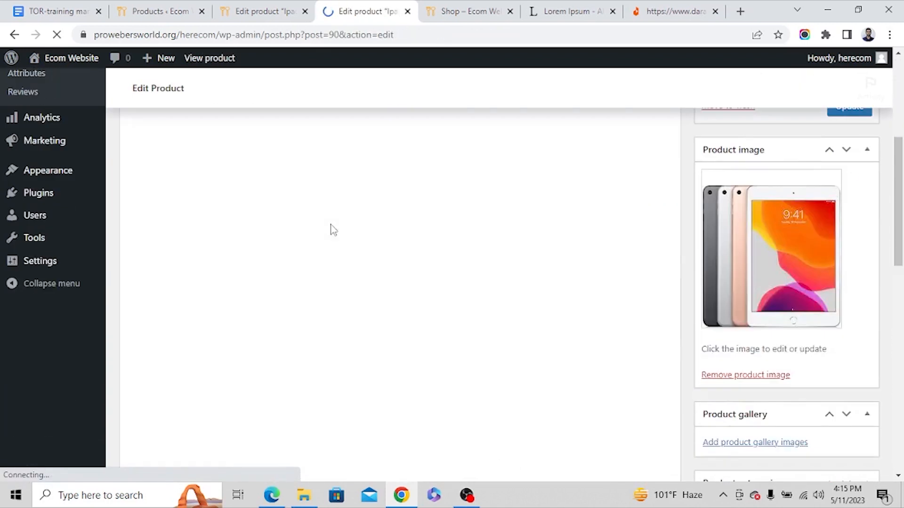
Step: Review the published Ipad(64GB) product's price, short description, catalog visibility, image and category
scroll(331, 229, "down", 12)
scroll(329, 270, "down", 3)
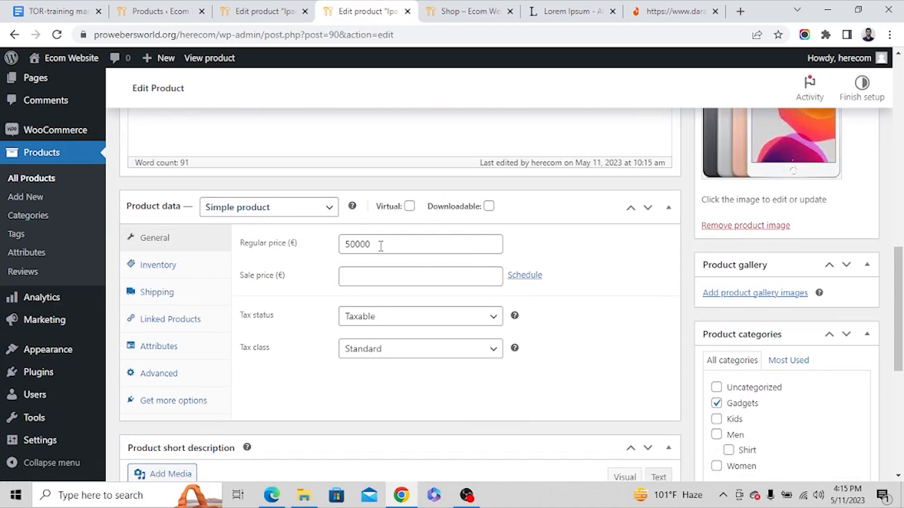
scroll(379, 188, "down", 7)
scroll(428, 224, "up", 2)
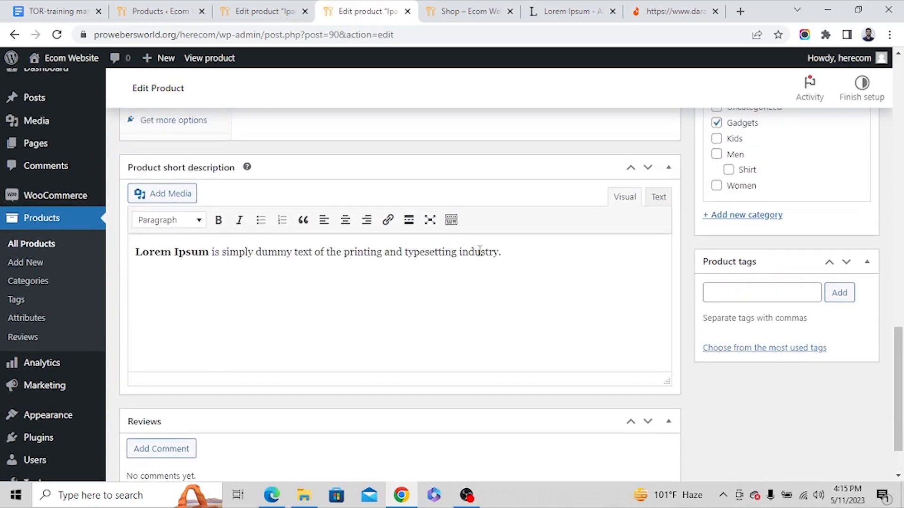
scroll(513, 270, "down", 1)
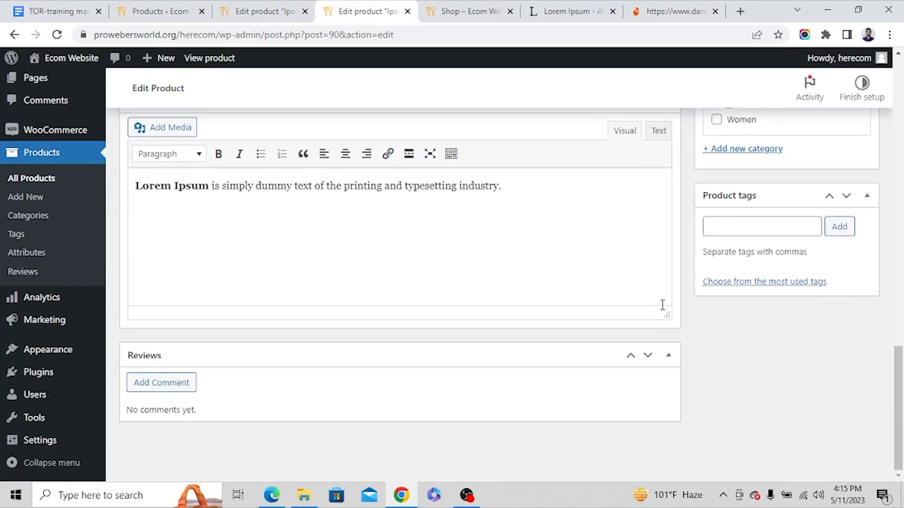
scroll(812, 286, "up", 15)
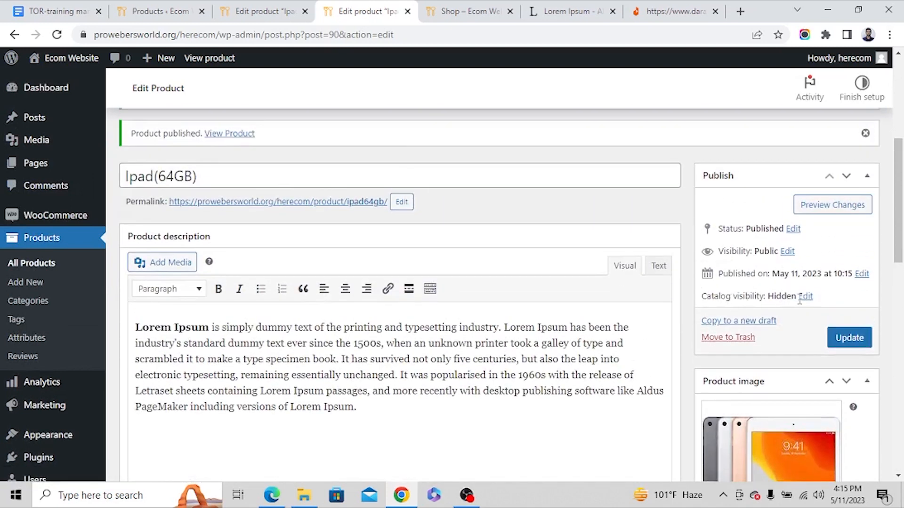
scroll(777, 297, "down", 8)
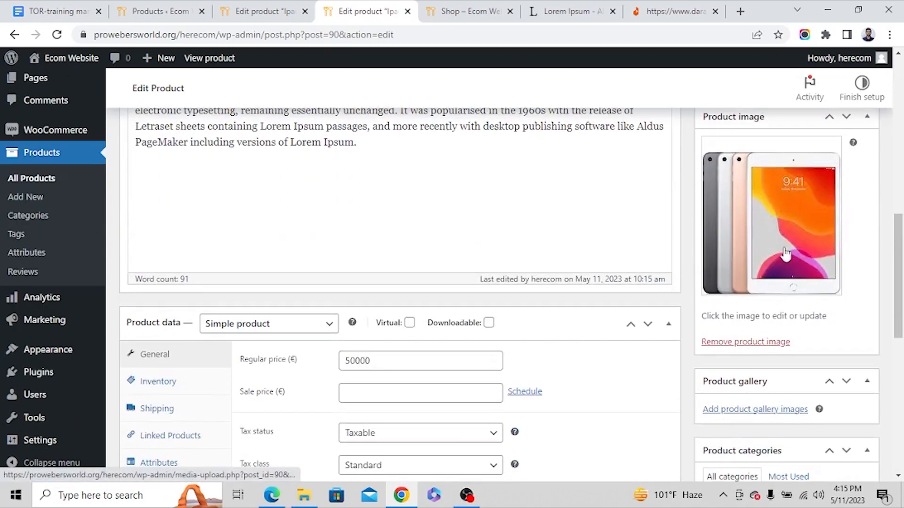
scroll(785, 246, "down", 5)
scroll(786, 252, "up", 7)
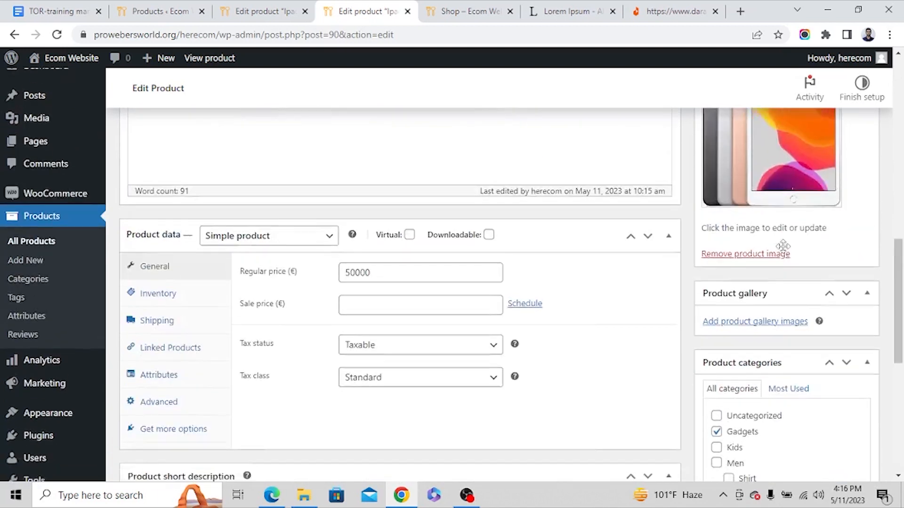
scroll(776, 269, "down", 3)
scroll(766, 289, "up", 10)
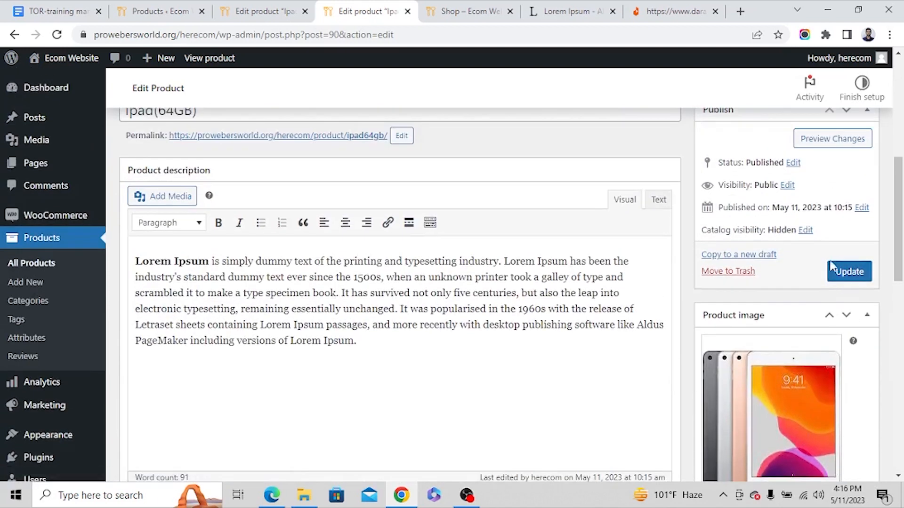
Step: Update the Ipad(64GB) product and copy it to a new draft
left_click(842, 273)
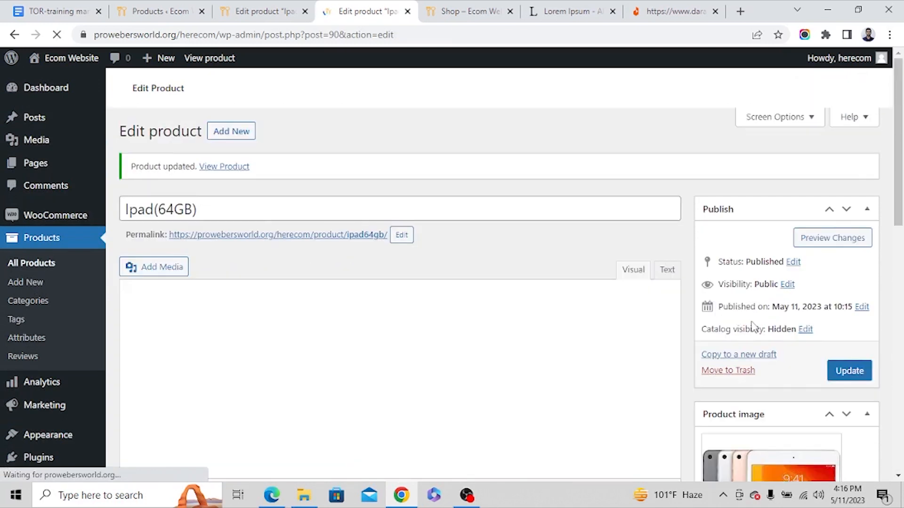
scroll(737, 250, "down", 5)
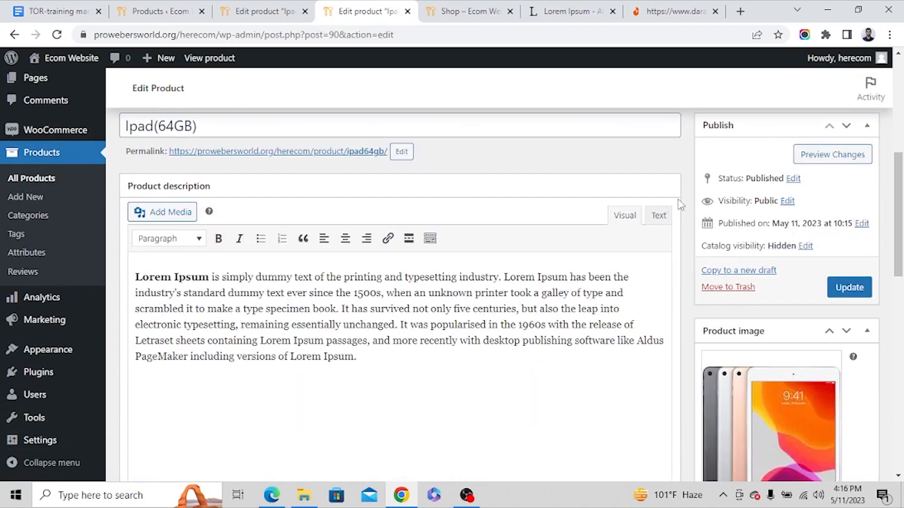
left_click(753, 272)
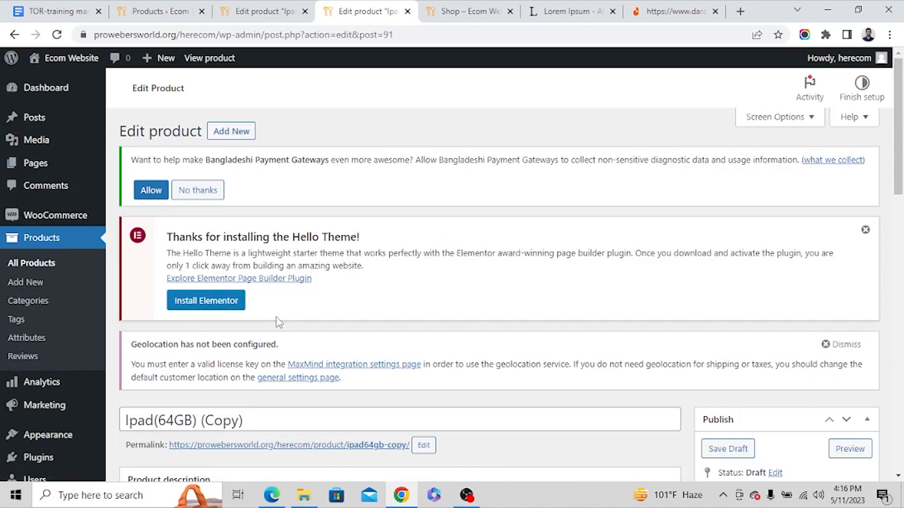
Step: Rename the copied product as Ipad(128GB)
scroll(277, 322, "down", 3)
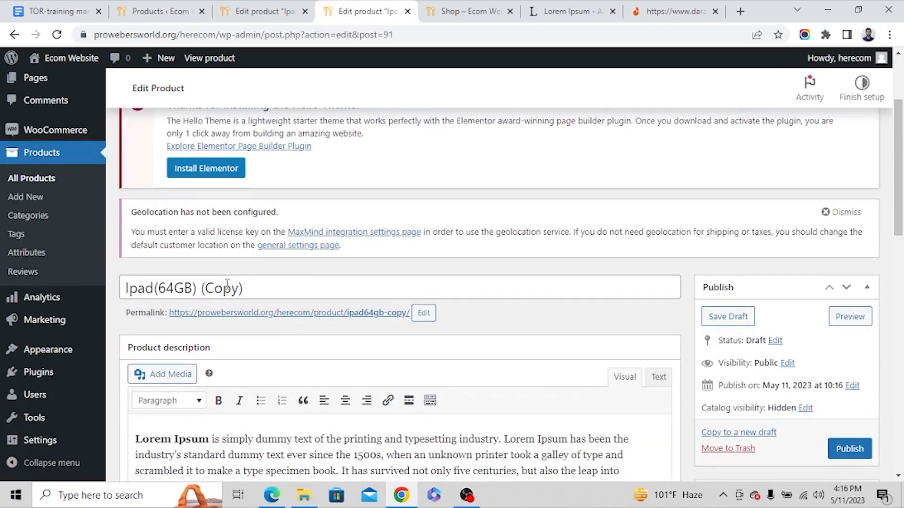
left_click_drag(243, 289, 207, 294)
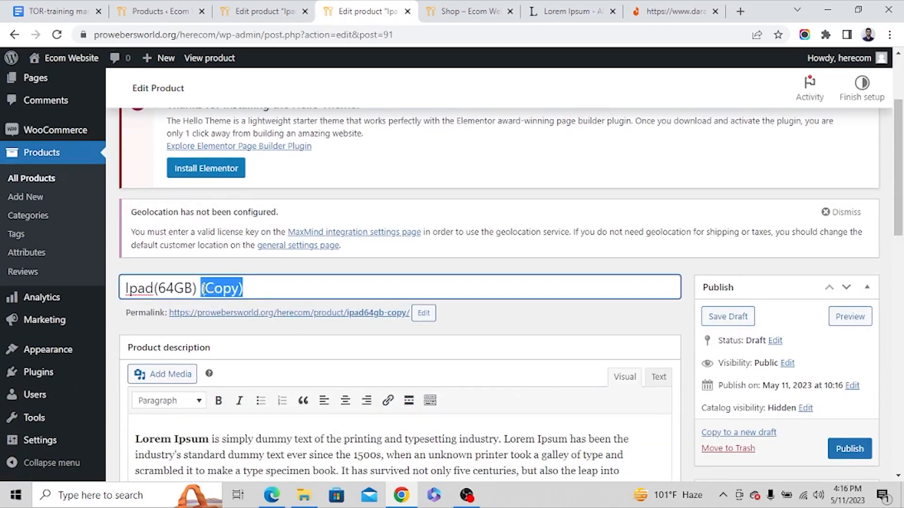
key("BackSpace")
left_click_drag(174, 288, 160, 288)
type("128GB")
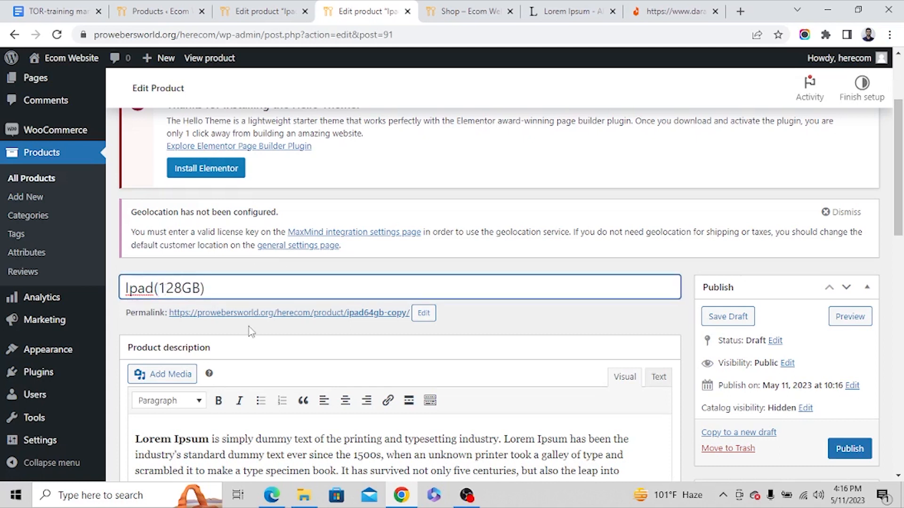
Step: Set the Ipad(128GB) product's regular price to 80000, keeping it a simple product
scroll(250, 325, "down", 2)
scroll(249, 325, "down", 6)
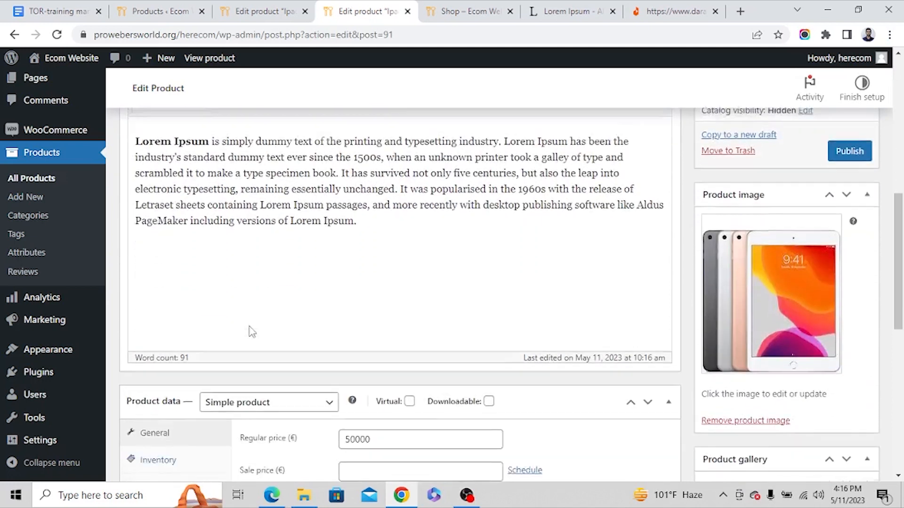
left_click_drag(348, 207, 352, 207)
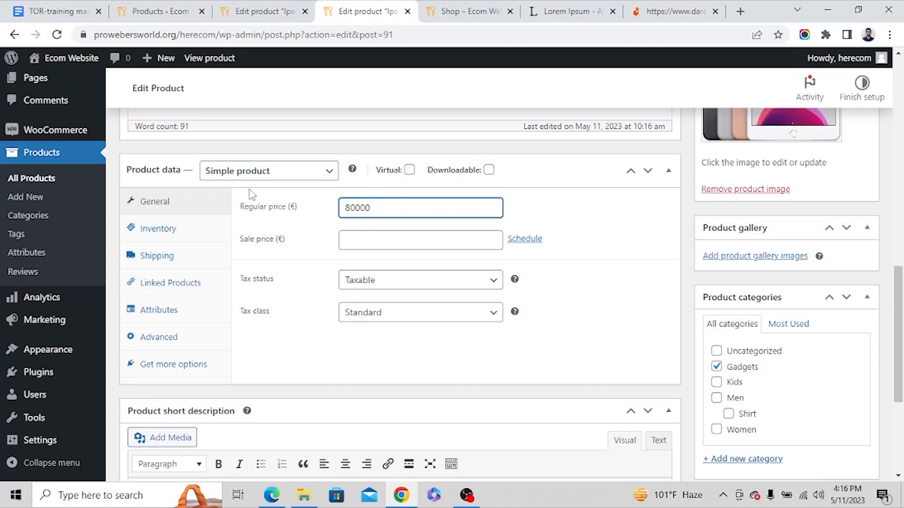
scroll(342, 305, "down", 5)
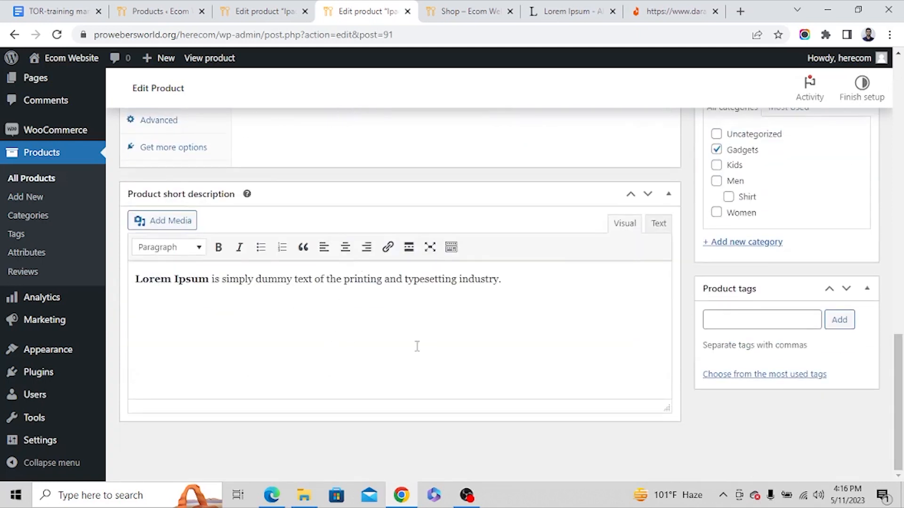
scroll(408, 325, "up", 6)
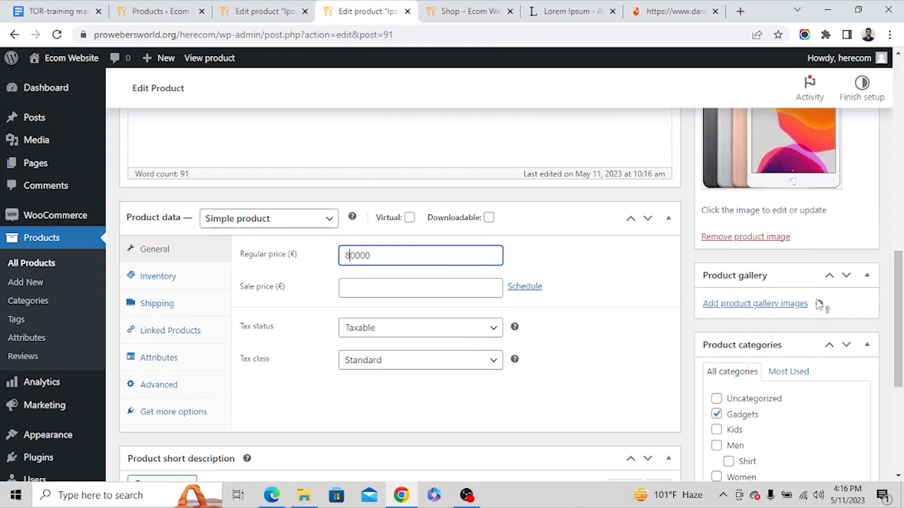
Step: Replace the Ipad(128GB) product image with the media library photo of the purple iPads' backs
scroll(806, 269, "up", 5)
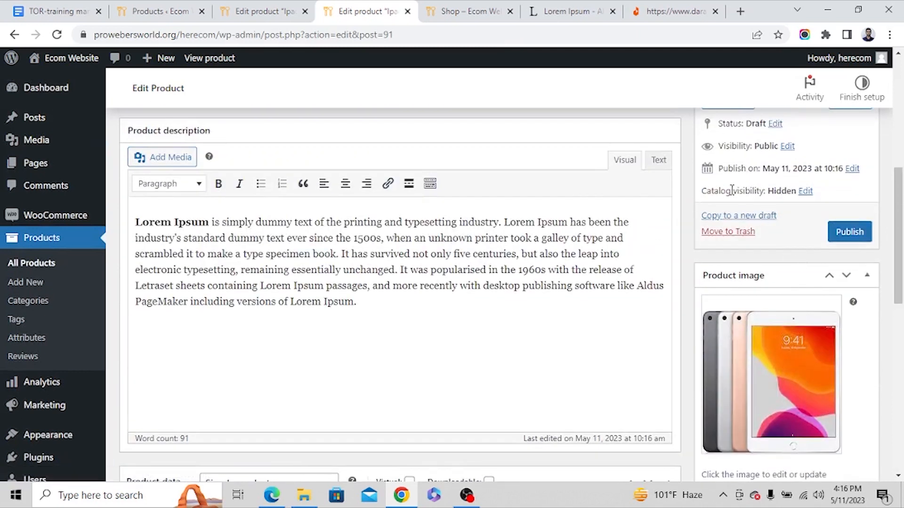
scroll(784, 284, "down", 4)
left_click(772, 226)
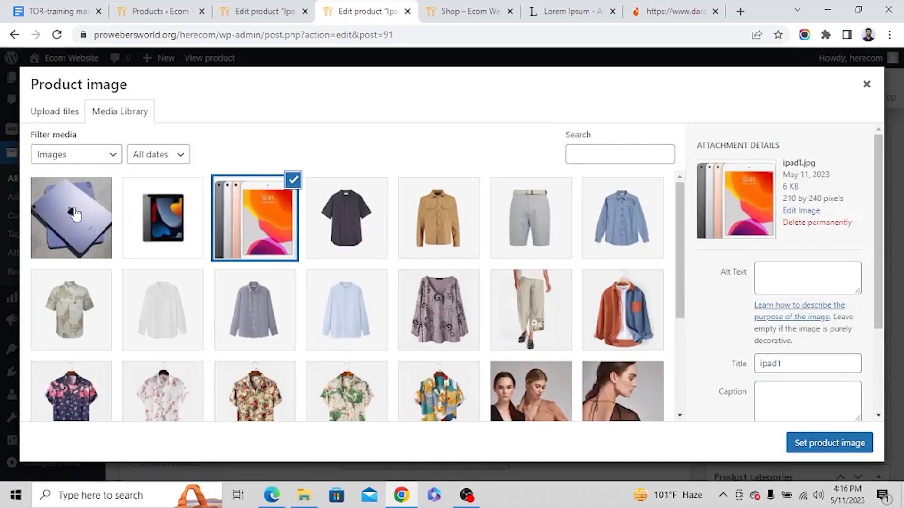
left_click(75, 214)
left_click(797, 442)
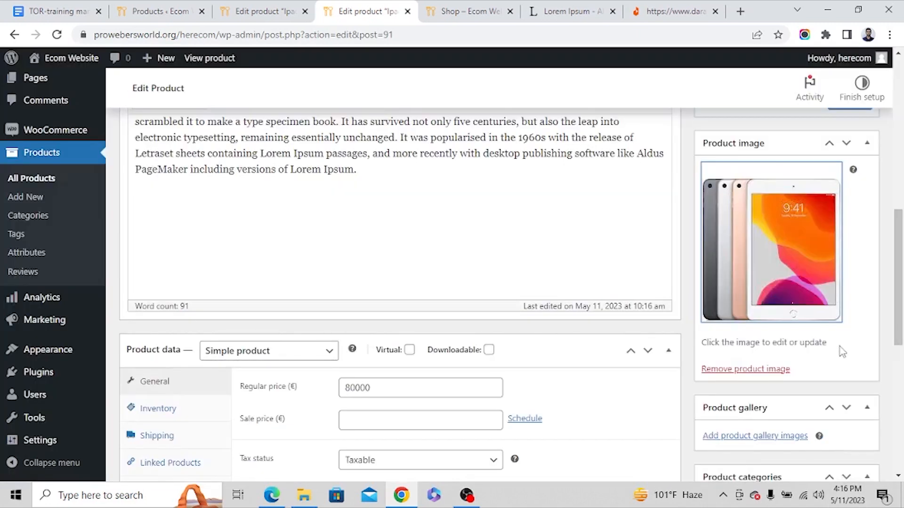
Step: Check the Ipad(128GB) product's settings and publish it
scroll(841, 347, "down", 5)
scroll(843, 347, "up", 4)
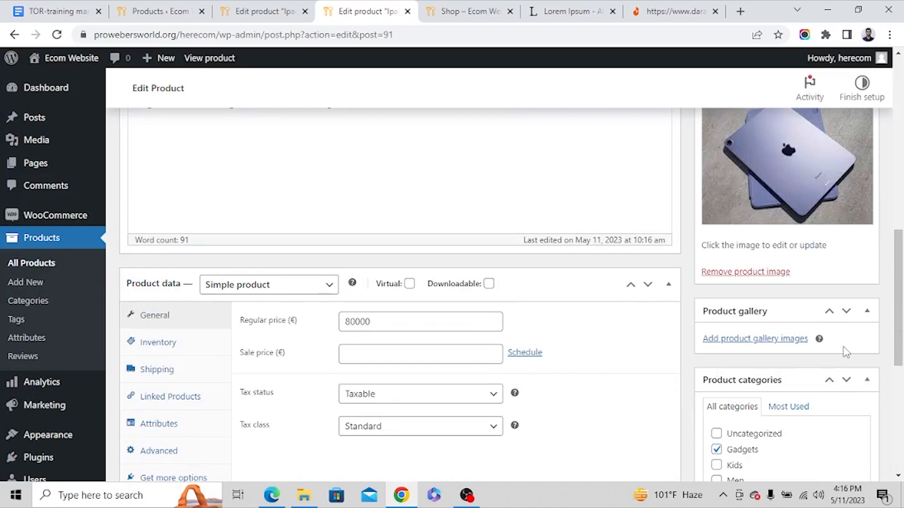
scroll(846, 352, "down", 5)
scroll(762, 278, "up", 10)
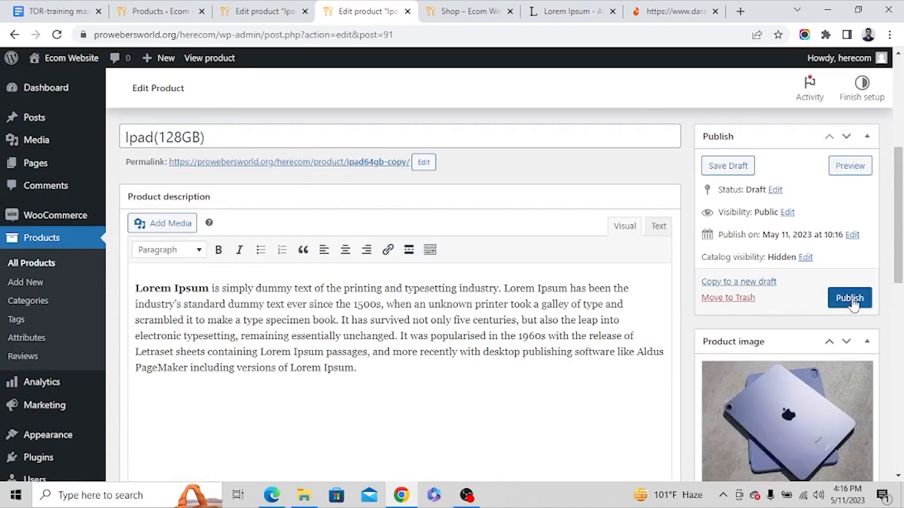
left_click(850, 299)
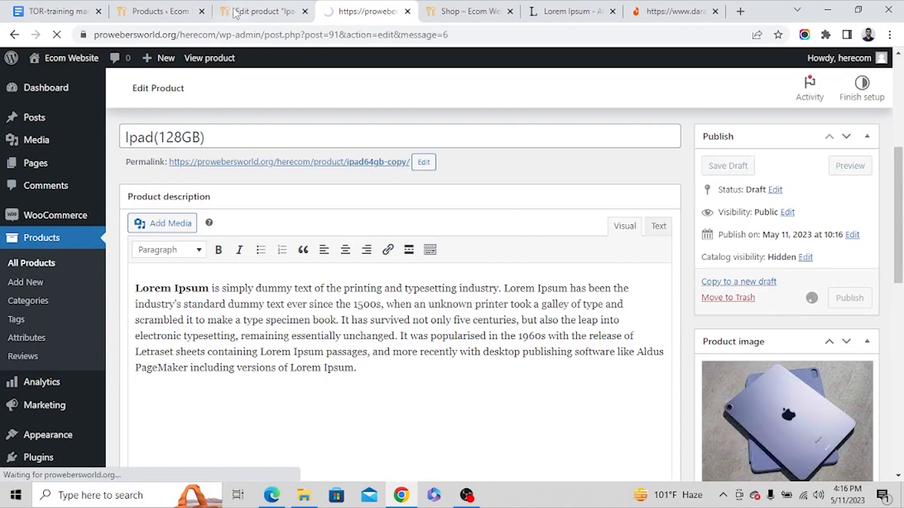
Step: Return to editing the grouped Ipad product and go to its product data
left_click(169, 11)
left_click(232, 13)
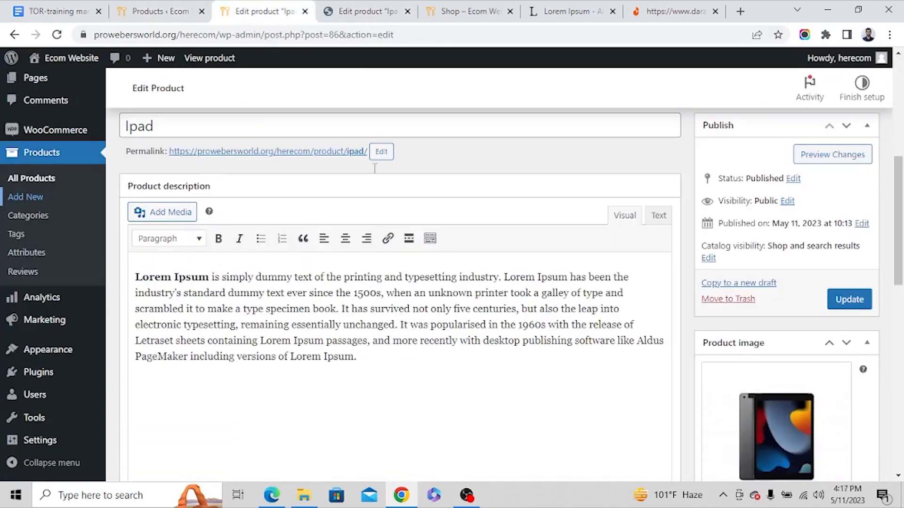
scroll(381, 283, "down", 6)
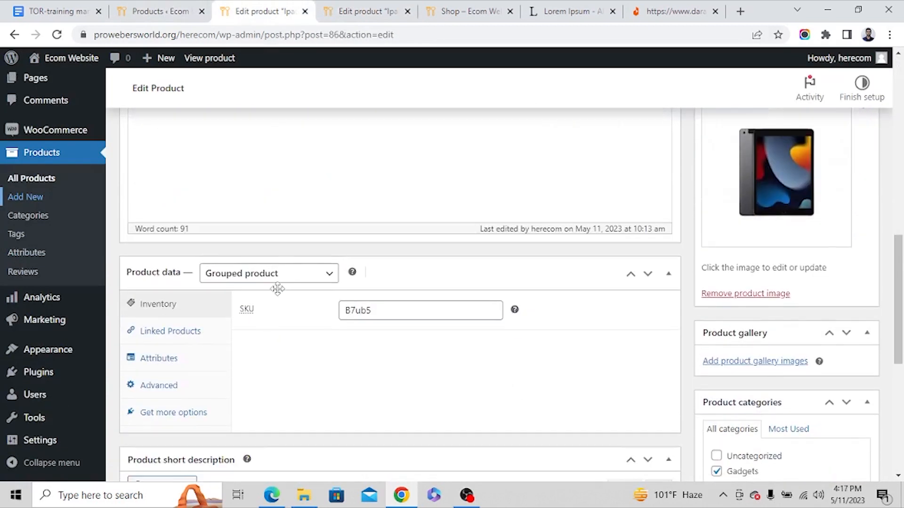
scroll(860, 283, "up", 4)
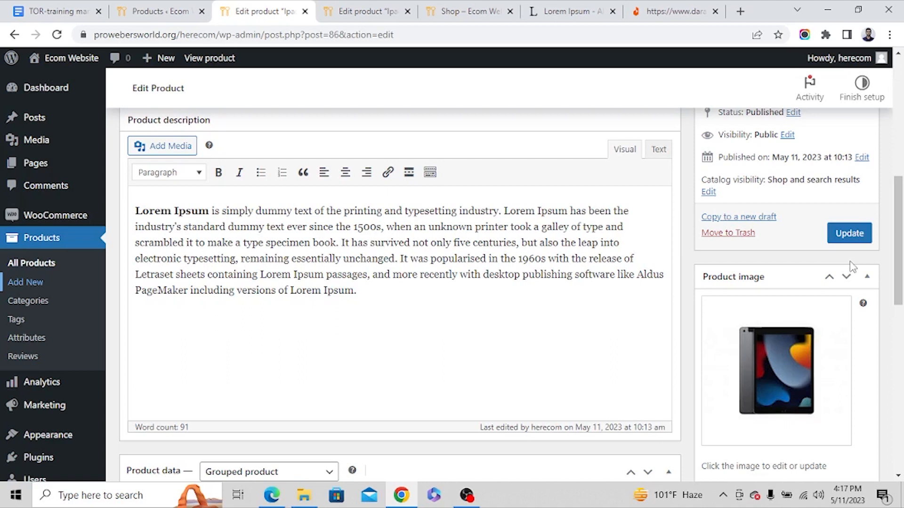
scroll(819, 255, "down", 2)
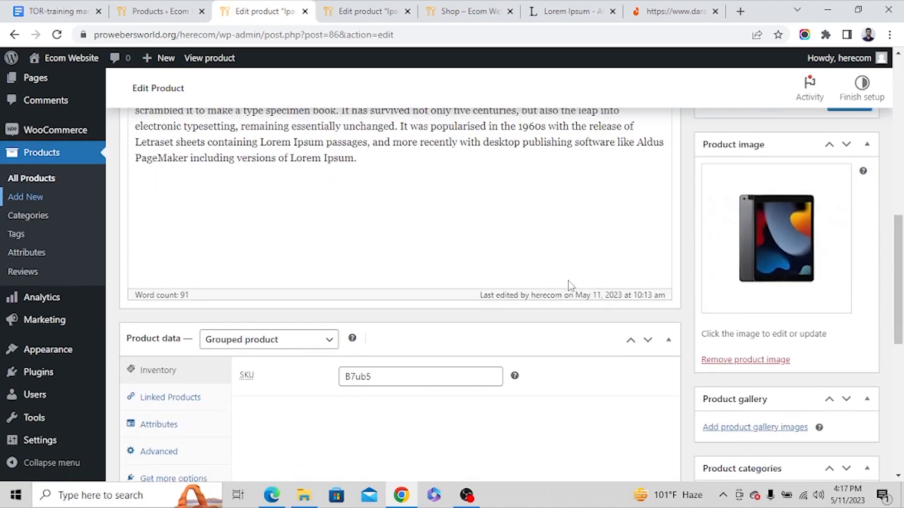
scroll(518, 212, "up", 4)
scroll(264, 249, "down", 5)
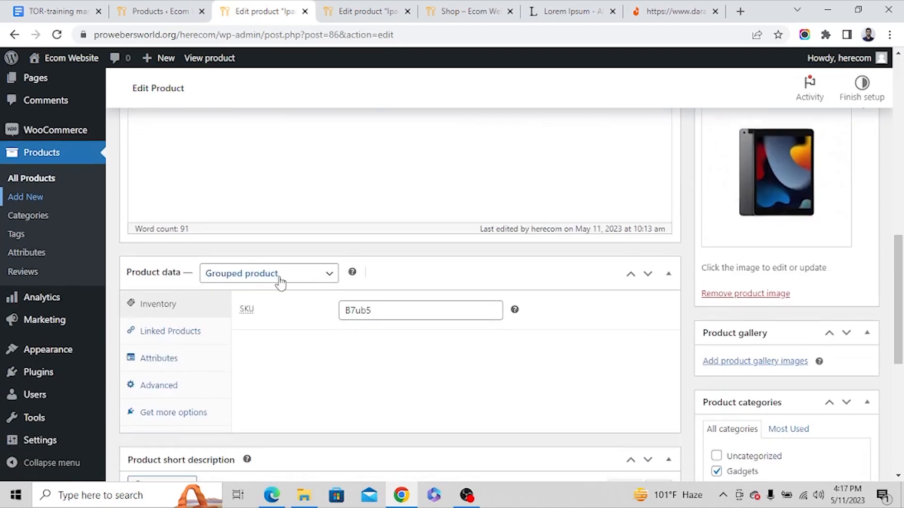
Step: Link the products Ipad(64GB) and Ipad(128GB) to the Ipad product as its grouped products
left_click(181, 334)
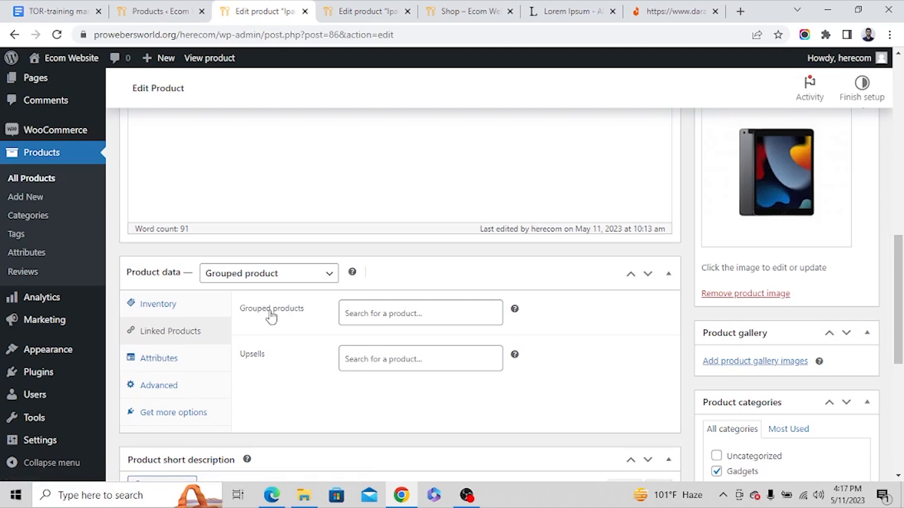
left_click(454, 320)
type("ia")
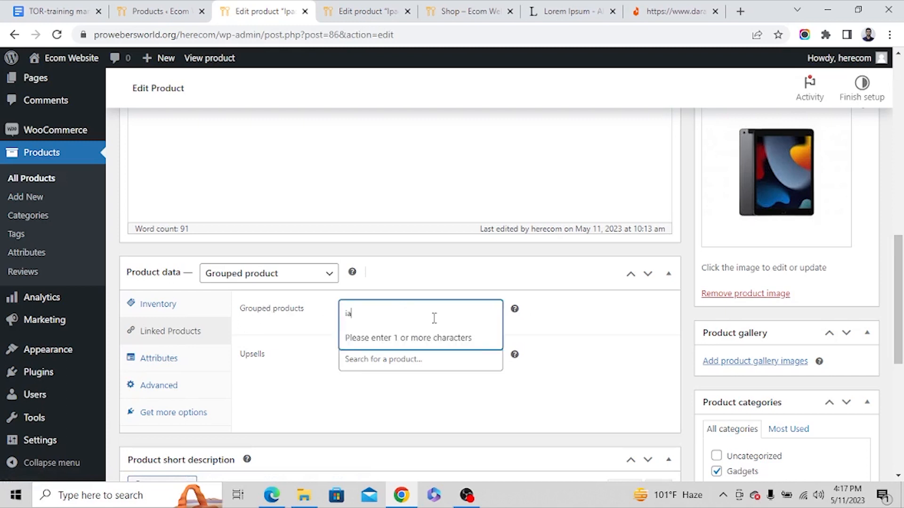
type("ipad")
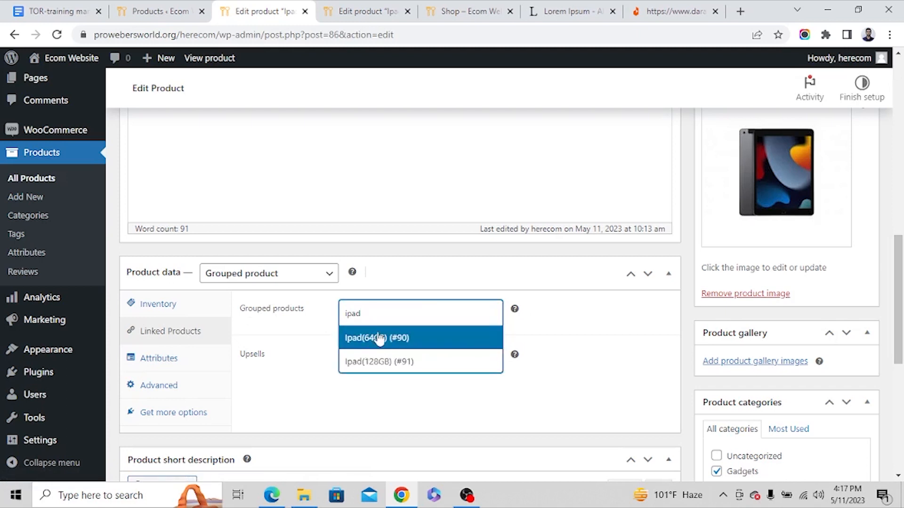
left_click(377, 338)
left_click(414, 313)
type("ipad")
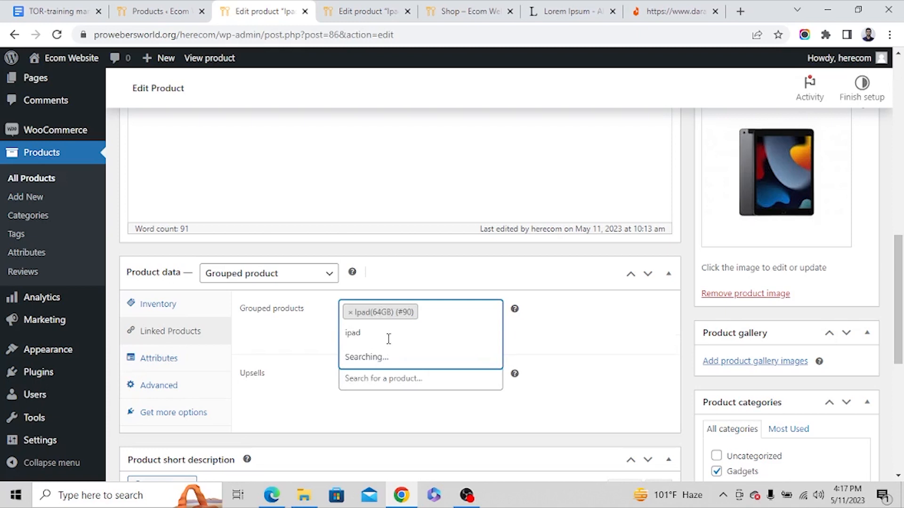
left_click(408, 381)
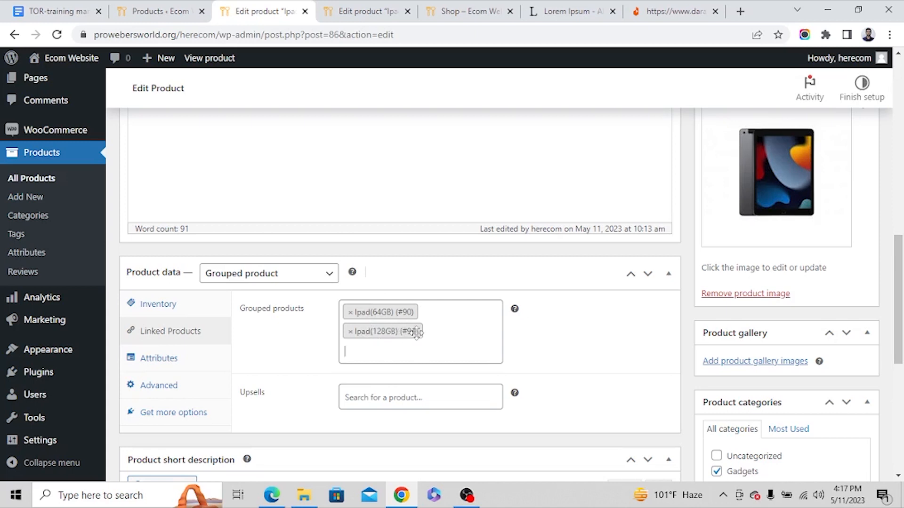
Step: Review the grouped Ipad product's details and update the product
scroll(417, 334, "up", 5)
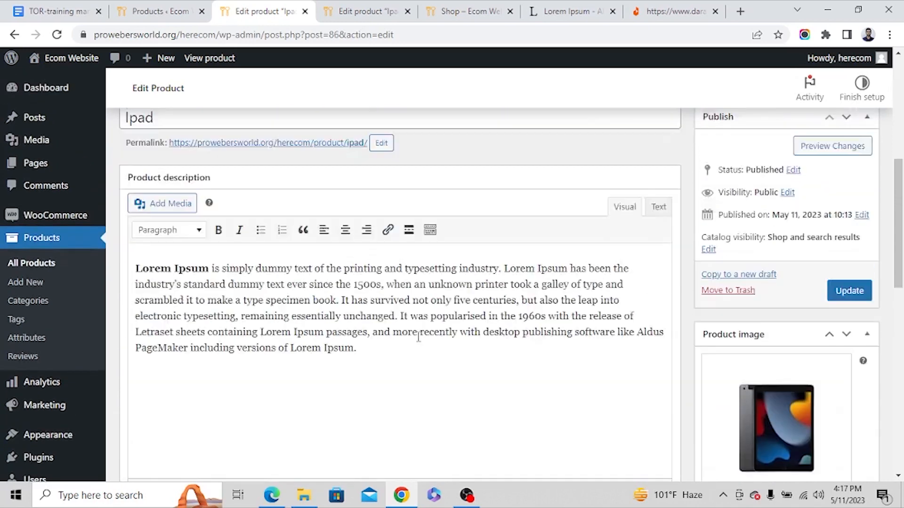
scroll(418, 337, "up", 7)
scroll(231, 277, "down", 5)
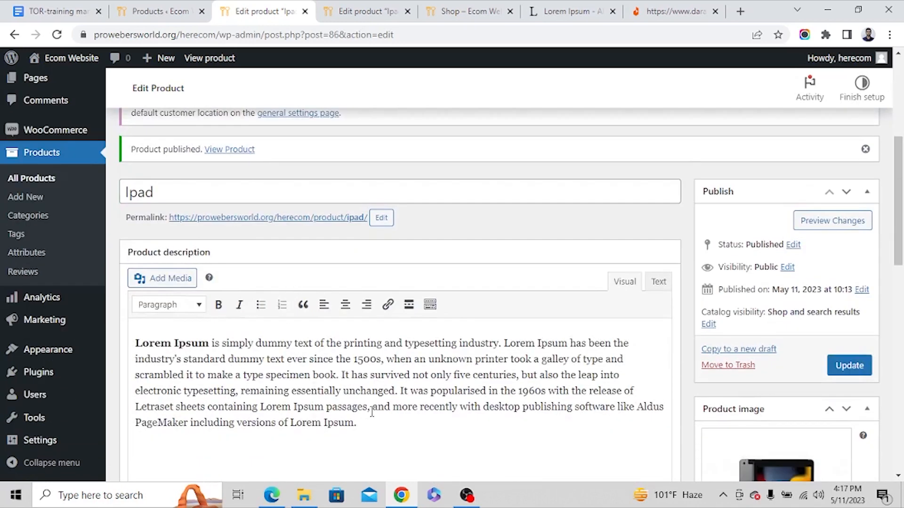
scroll(372, 412, "down", 4)
scroll(353, 398, "up", 5)
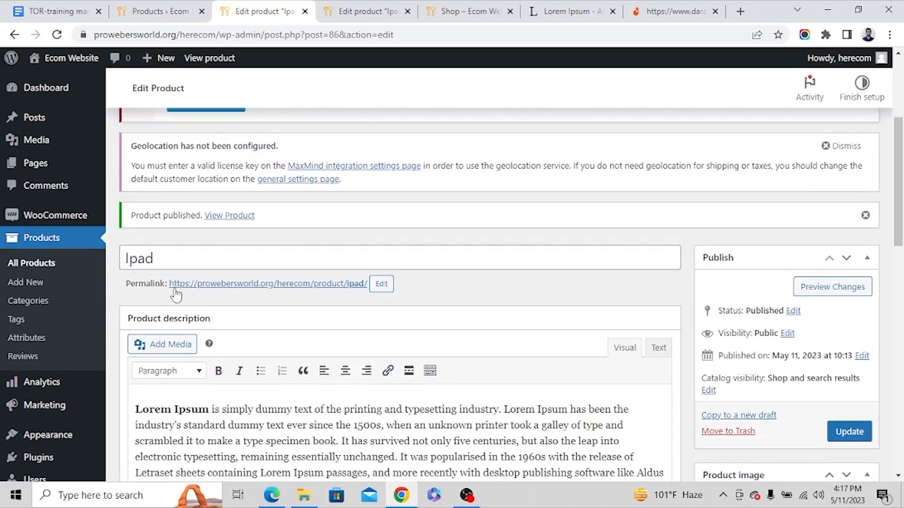
scroll(286, 329, "down", 5)
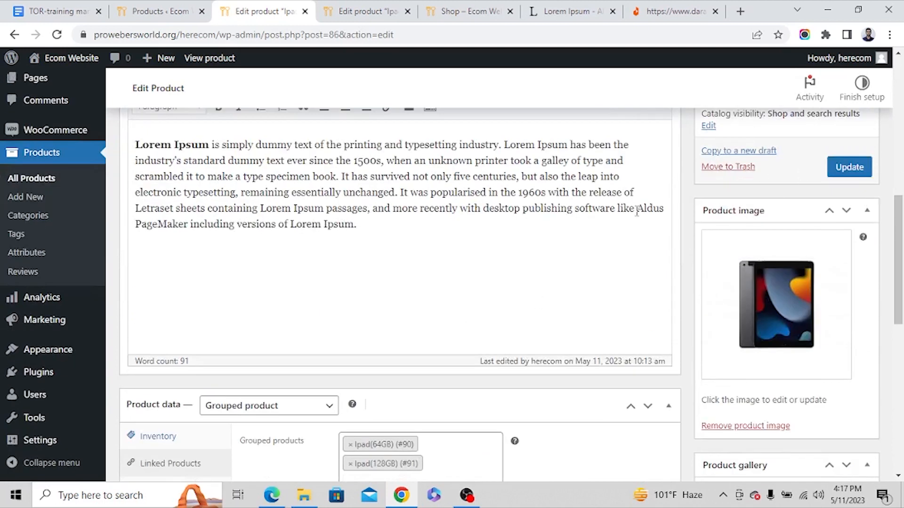
left_click(854, 168)
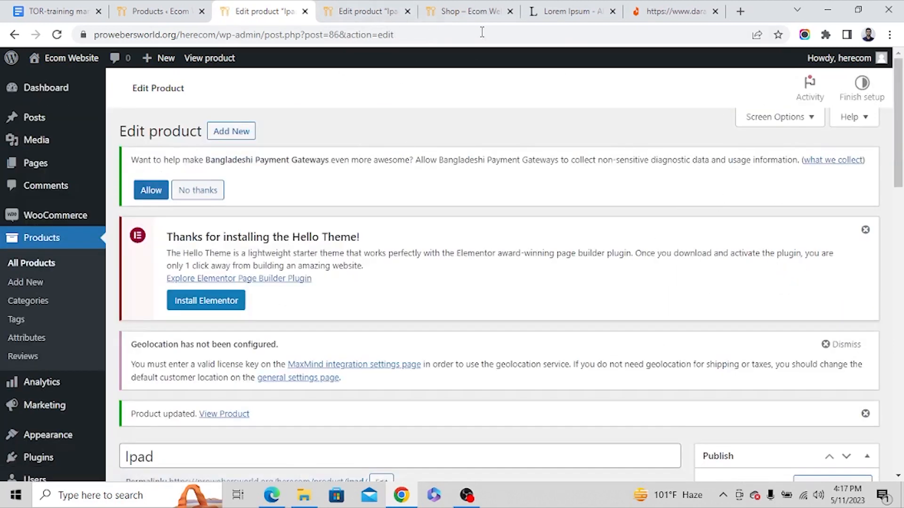
Step: Close the Ipad(128GB) editing tab, reload the shop page and inspect the Ipad product's page with its grouped items
left_click(408, 12)
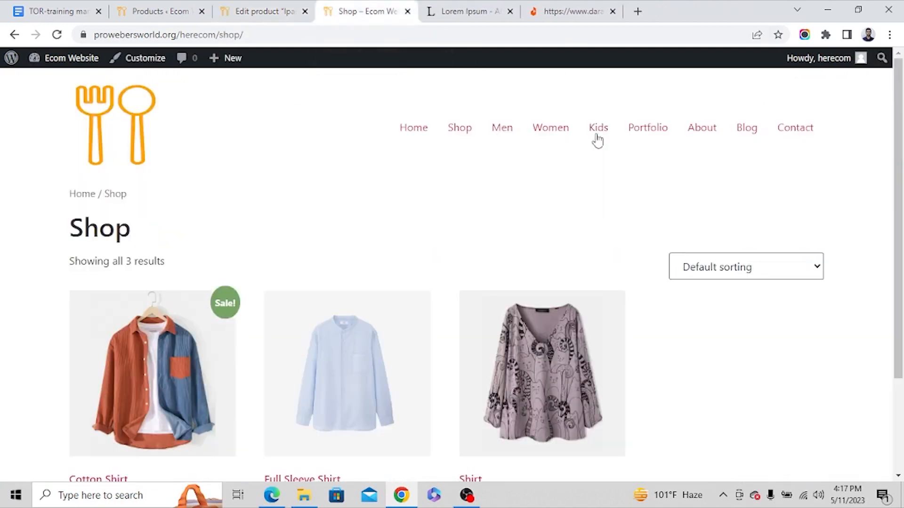
left_click(467, 130)
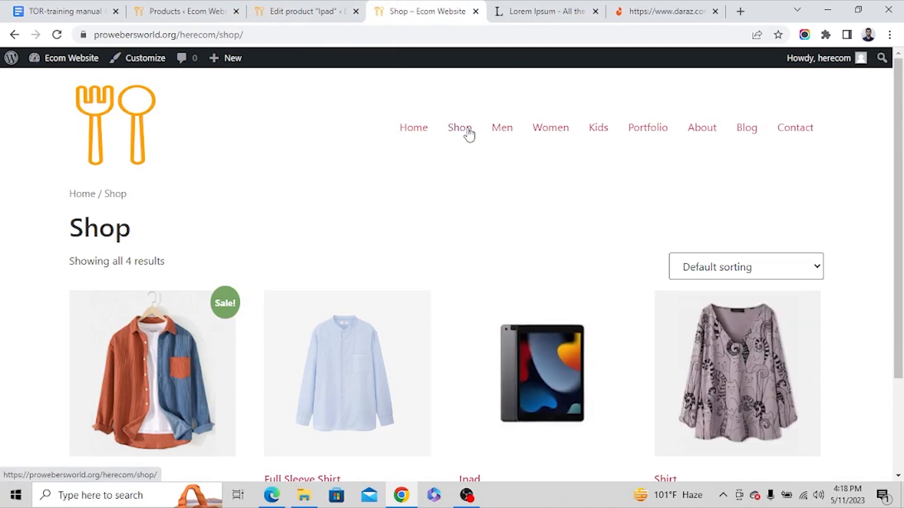
scroll(510, 238, "down", 3)
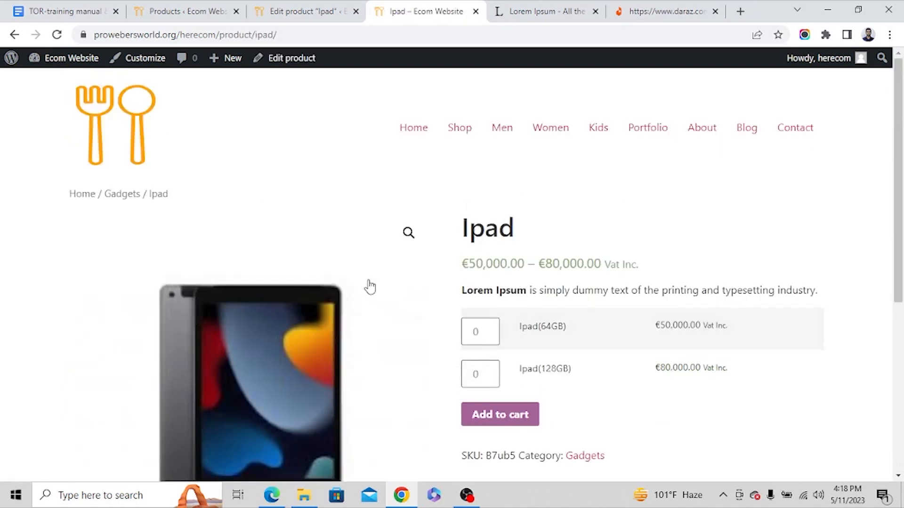
scroll(347, 282, "down", 1)
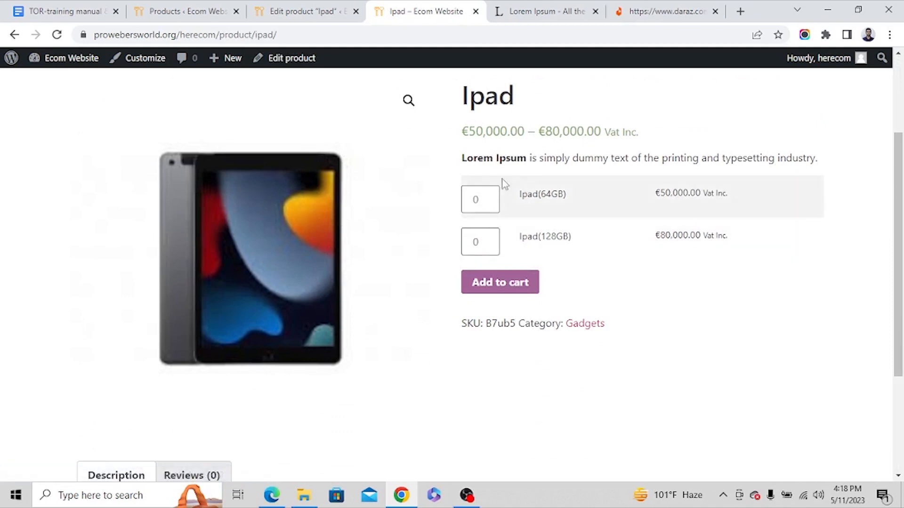
left_click_drag(550, 195, 546, 194)
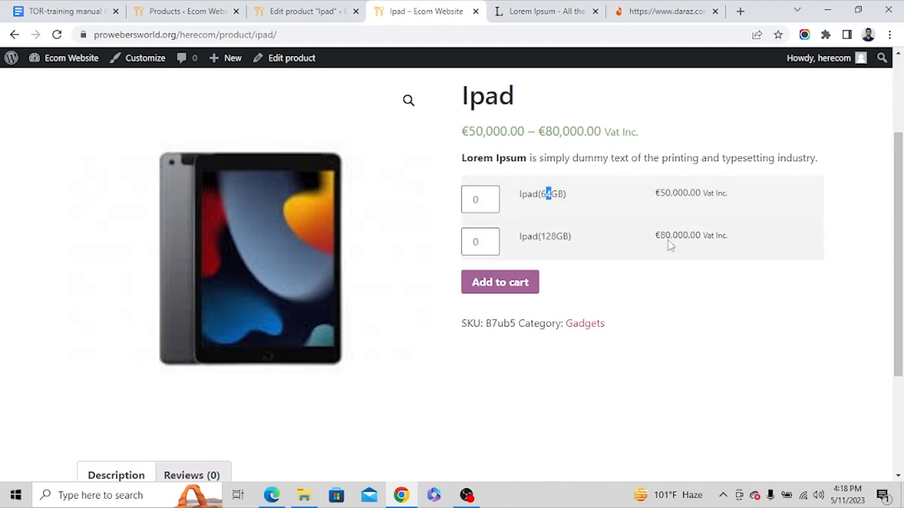
Step: Set the quantities of Ipad(64GB) and Ipad(128GB) to 1 each and add them to the cart
left_click(483, 196)
left_click(484, 239)
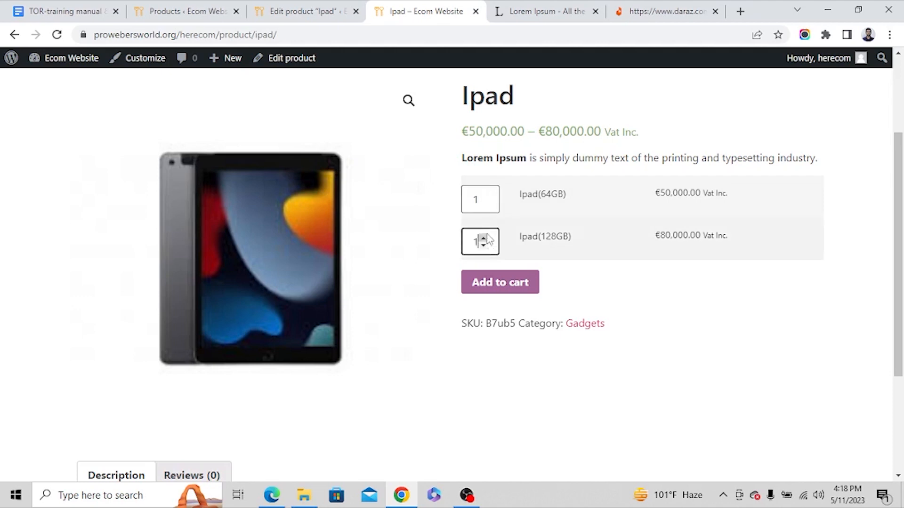
left_click(488, 287)
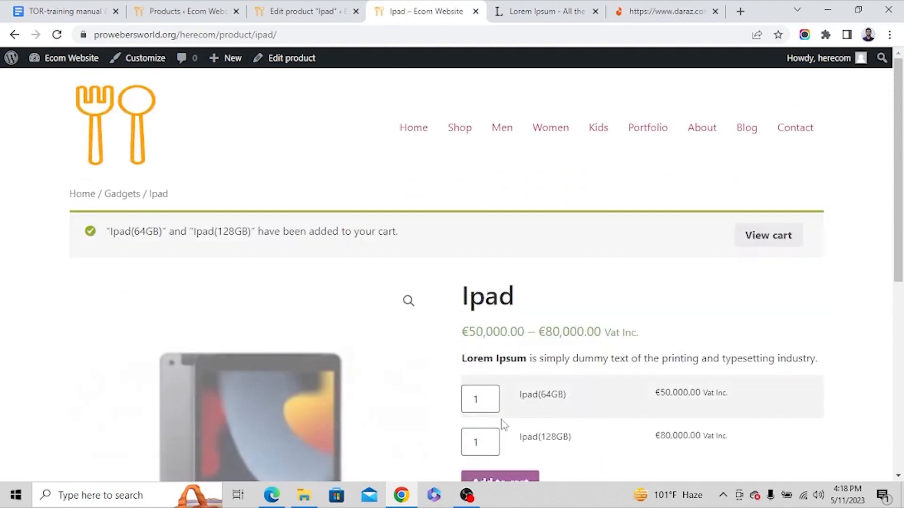
Step: View the cart and check its entries for the two Ipad variants
left_click_drag(108, 231, 411, 240)
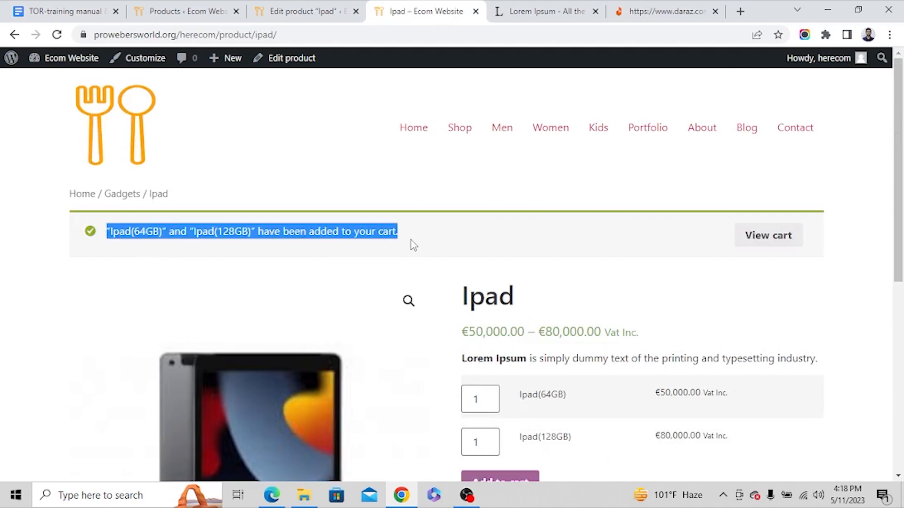
scroll(423, 251, "down", 2)
left_click(773, 175)
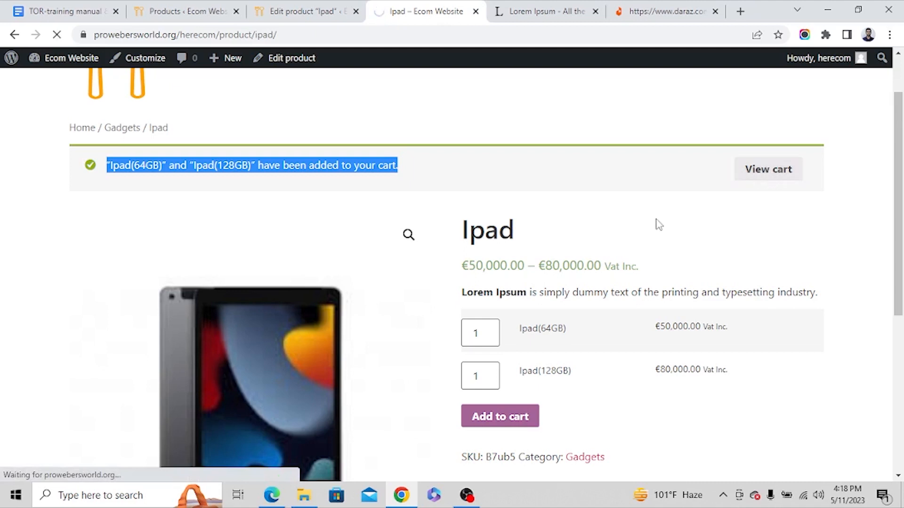
scroll(656, 223, "down", 3)
scroll(658, 224, "down", 3)
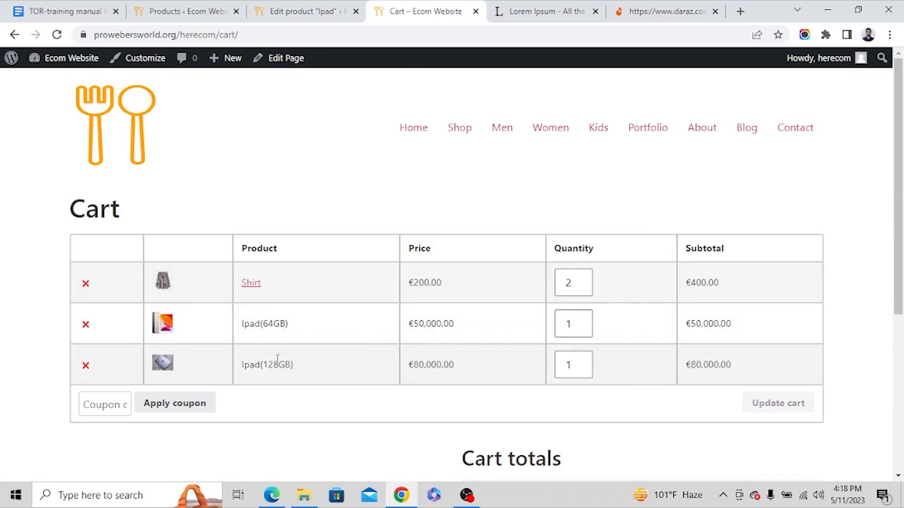
Step: Go back to the shop page and open the grouped Ipad product from its image
left_click(461, 131)
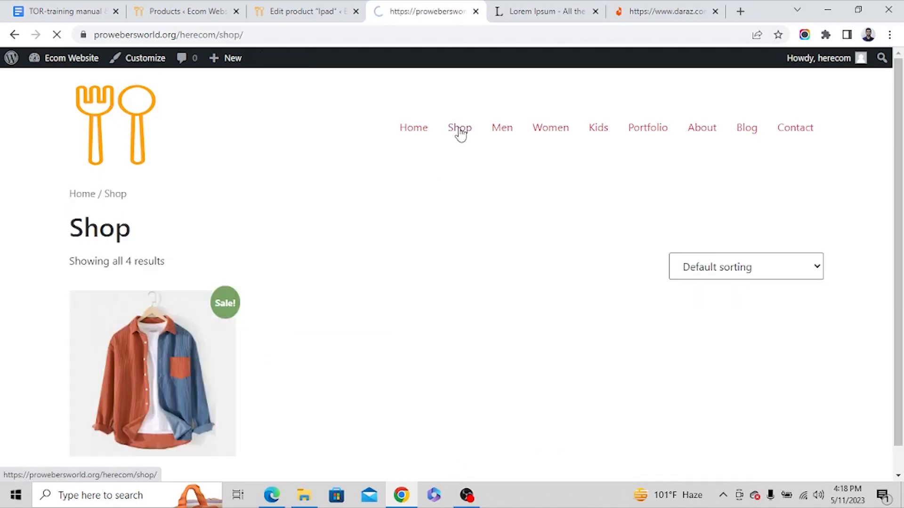
left_click(318, 13)
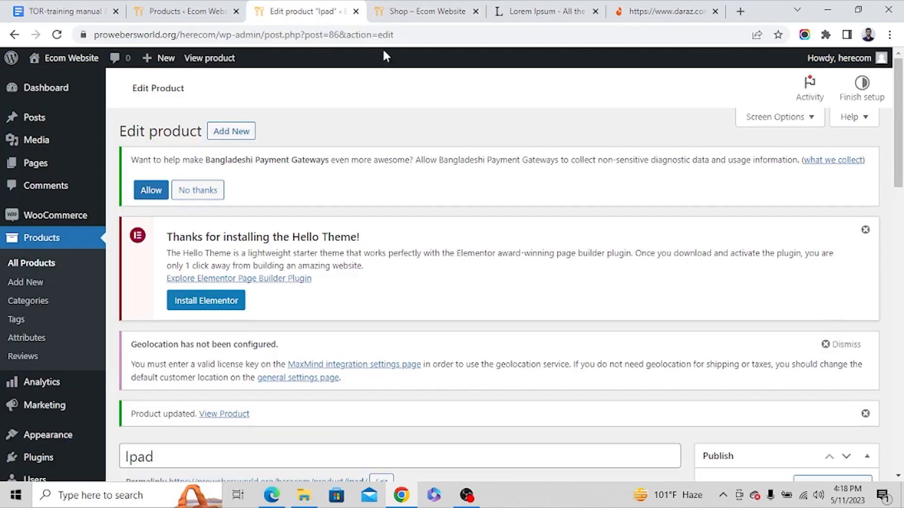
left_click(440, 13)
left_click(309, 10)
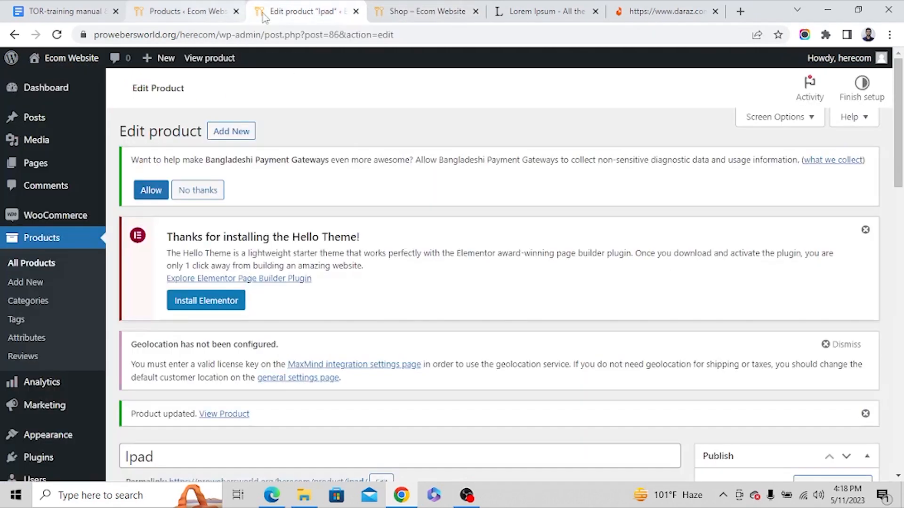
left_click(397, 14)
scroll(642, 273, "down", 2)
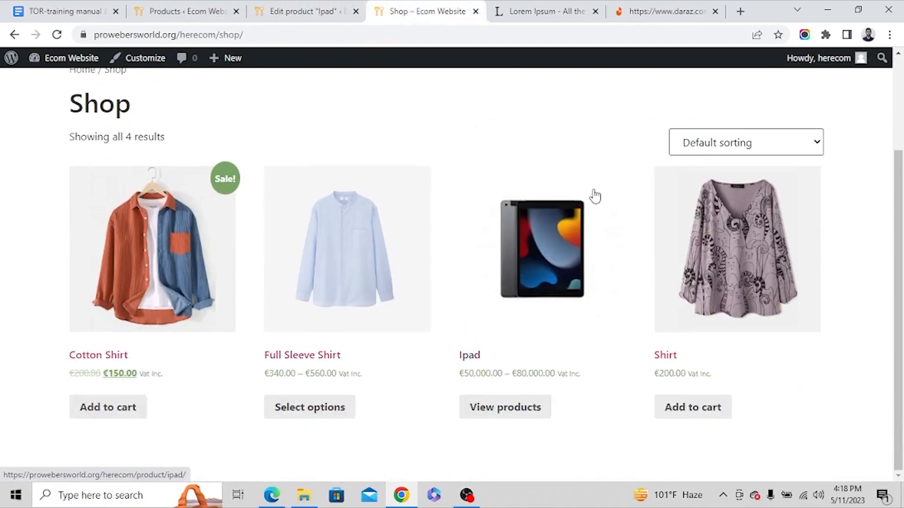
left_click(540, 219)
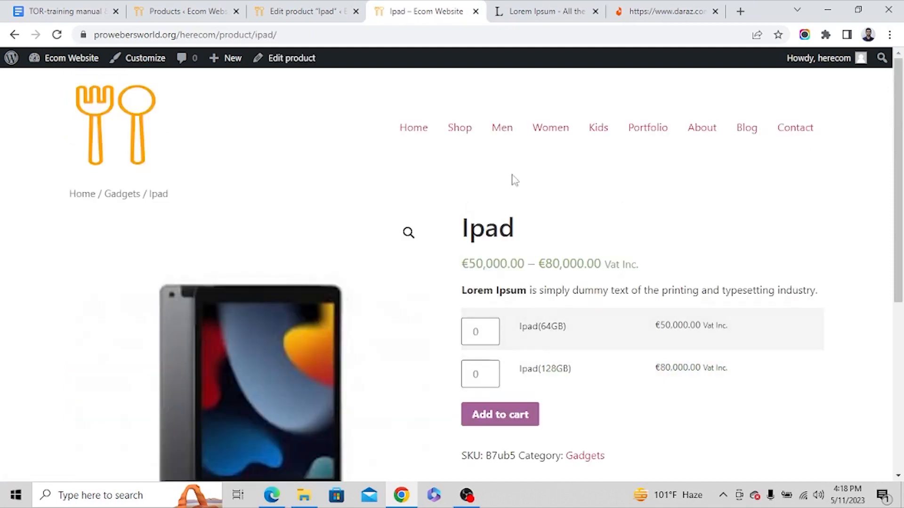
Step: Return to the shop listing and view the products grouped under Ipad
left_click(465, 129)
scroll(509, 249, "down", 3)
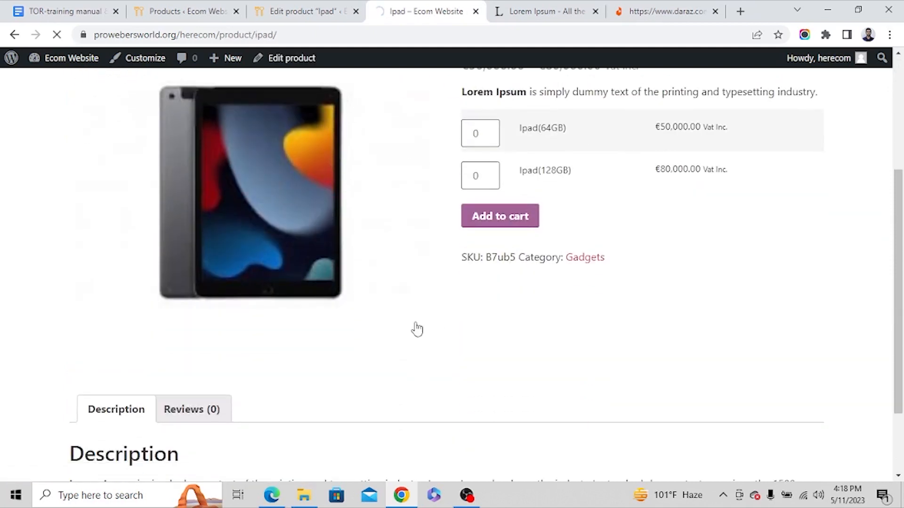
scroll(367, 348, "down", 2)
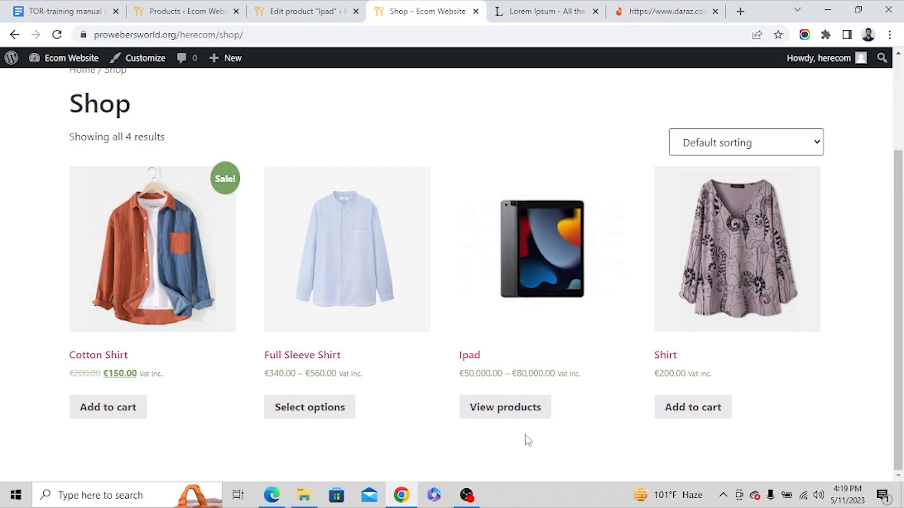
left_click(498, 413)
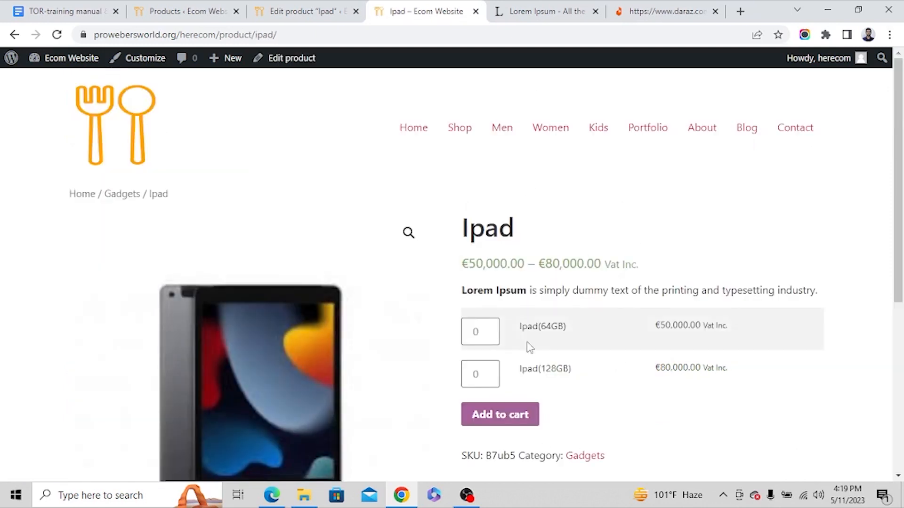